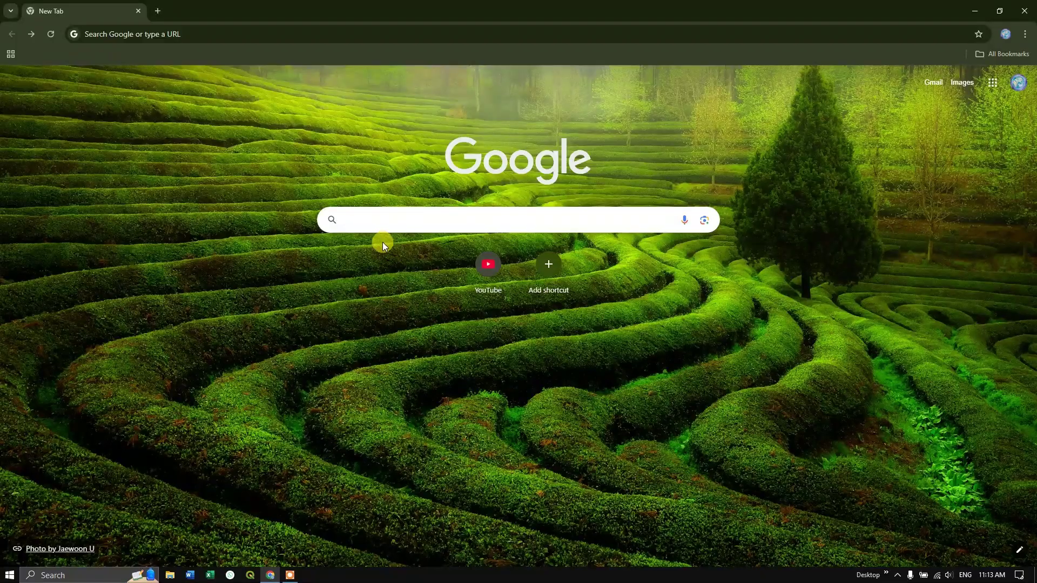
# Search Google for 'nasa power weather data'.
pyautogui.click(387, 218)
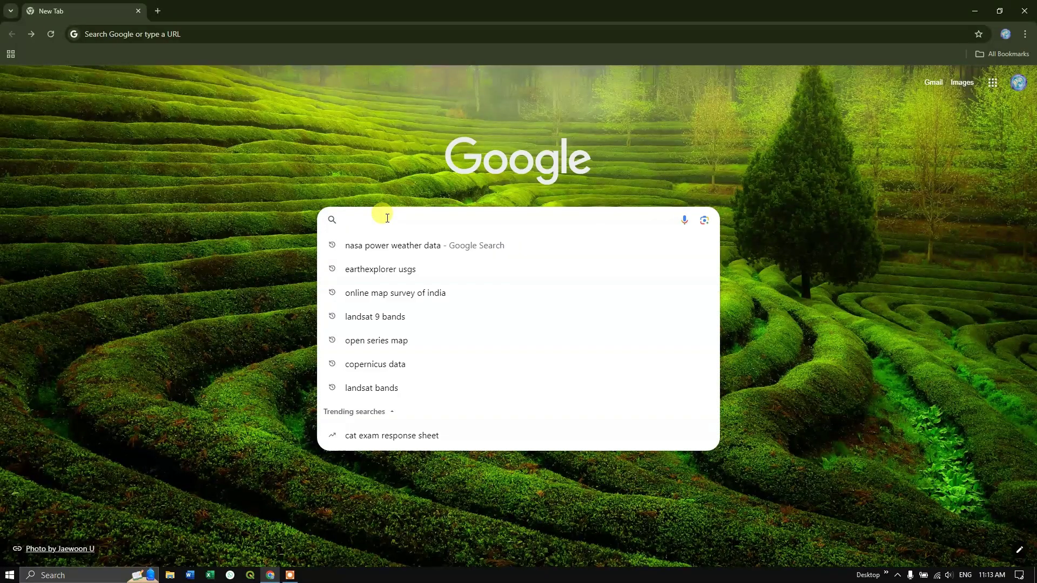
pyautogui.write('nasa power weather data')
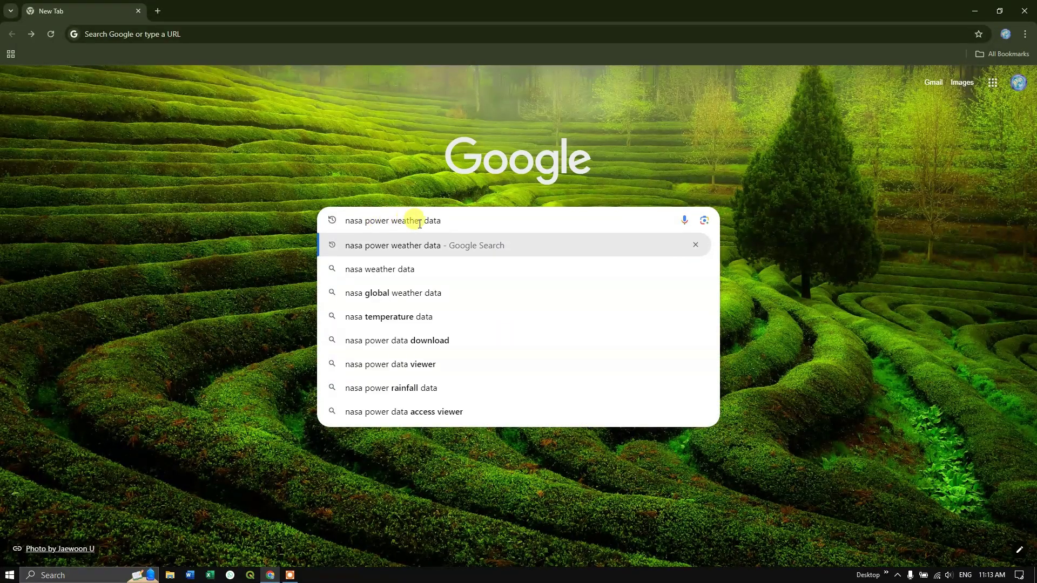
pyautogui.press('Return')
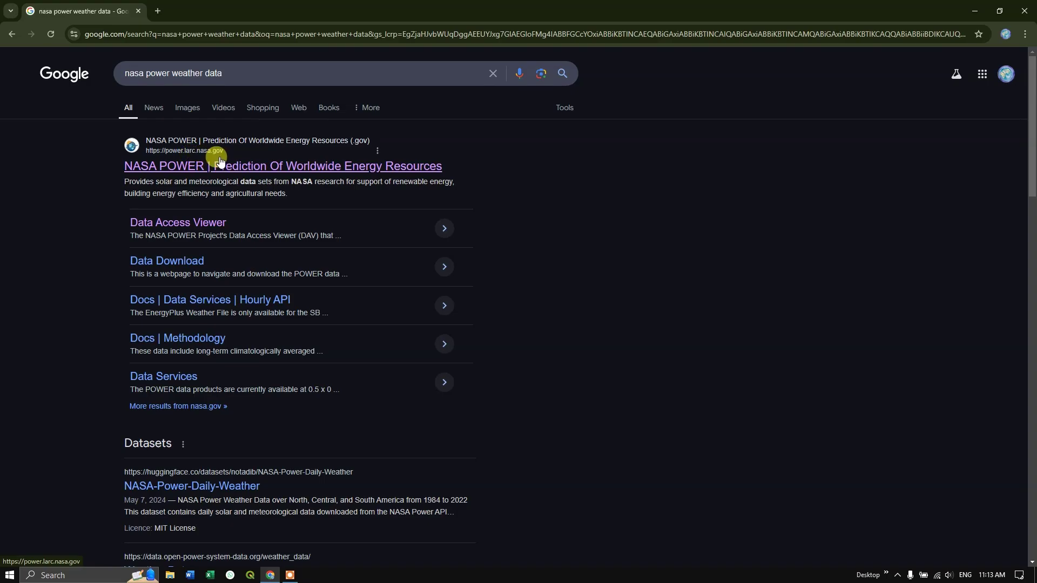
# Go to the NASA POWER site from the results and jump to its Data Access section.
pyautogui.click(199, 170)
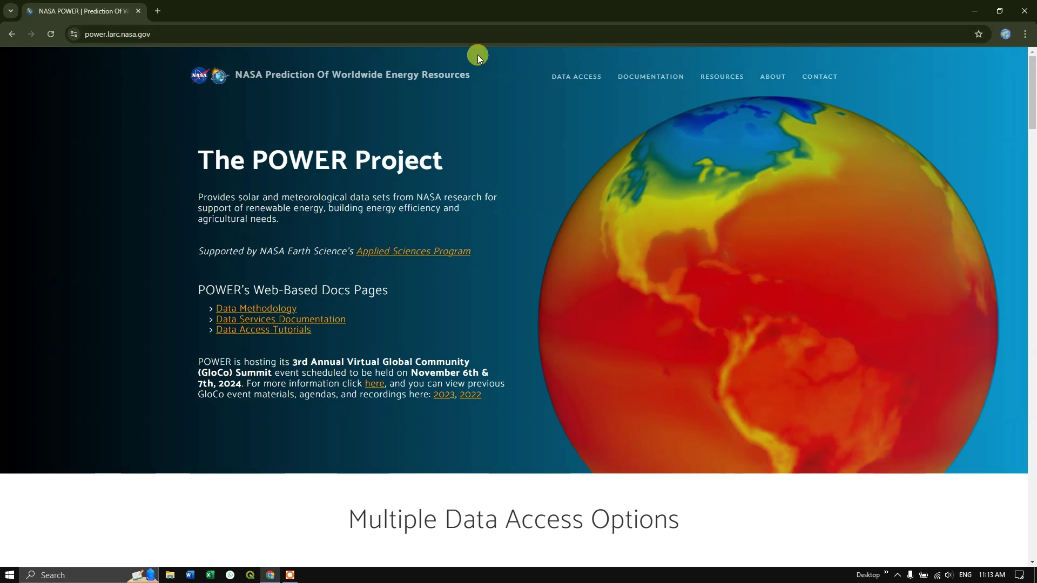
pyautogui.click(581, 77)
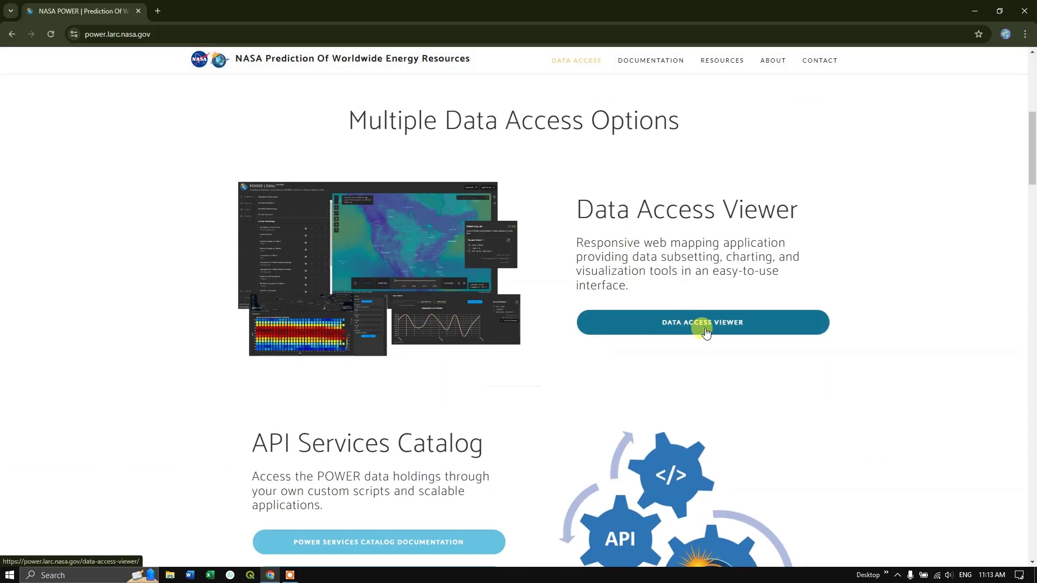
# Launch the Data Access Viewer and centre its map on Bangladesh and the Bay of Bengal.
pyautogui.click(713, 326)
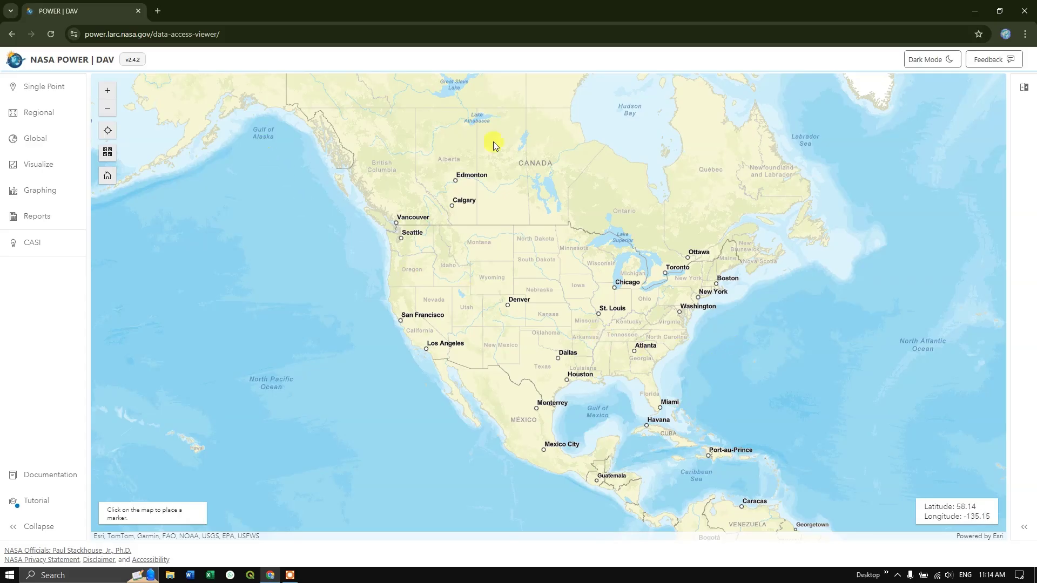
pyautogui.moveTo(785, 336); pyautogui.dragTo(690, 319)
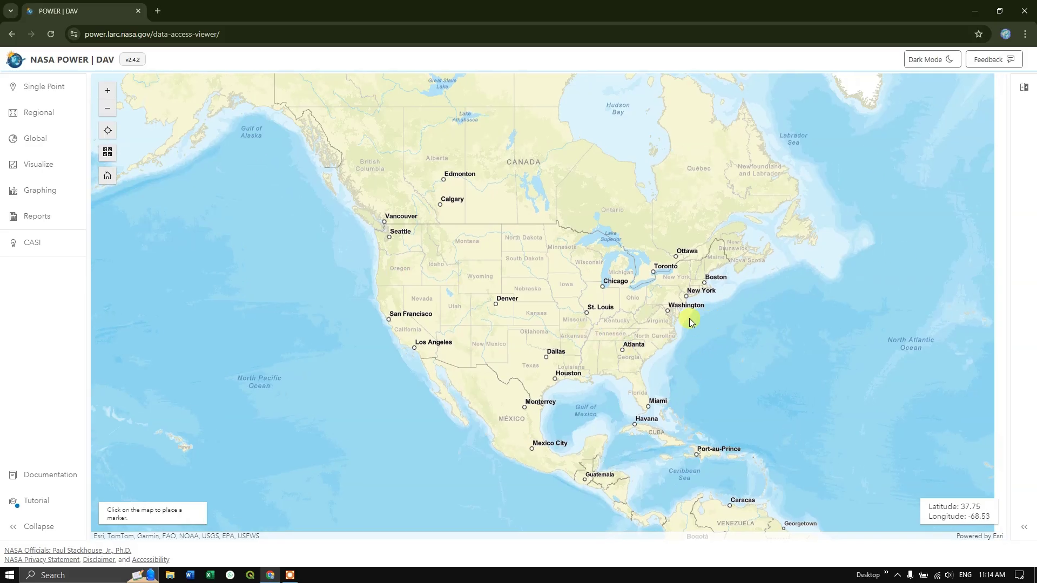
pyautogui.moveTo(776, 299); pyautogui.dragTo(417, 286)
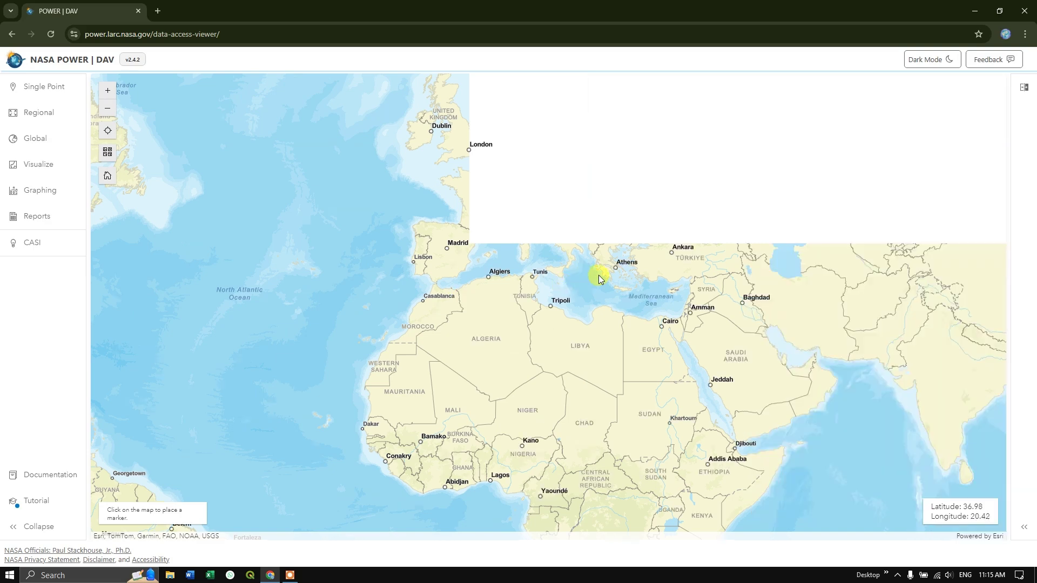
pyautogui.scroll(-1, 599, 277)
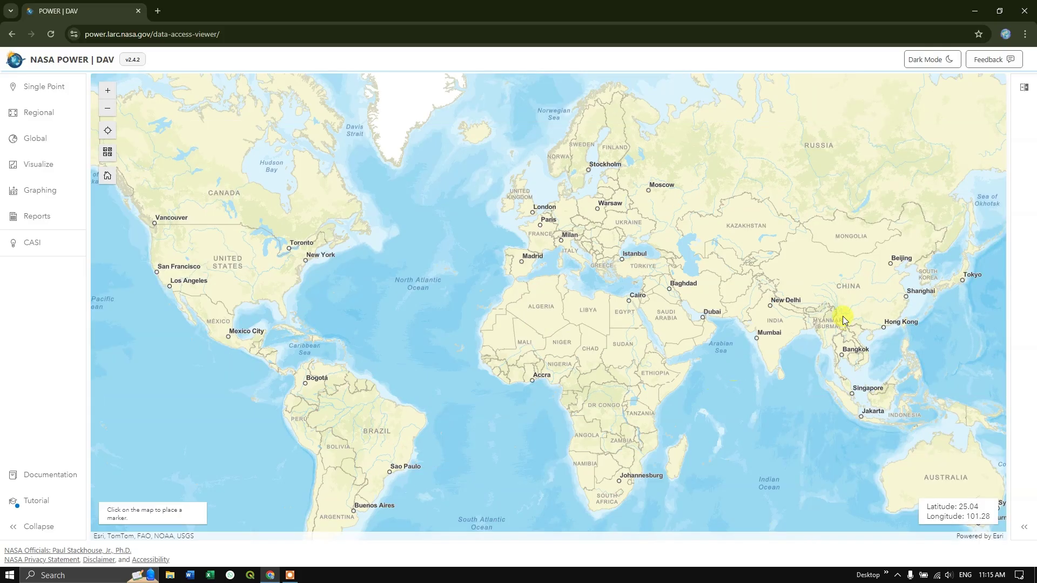
pyautogui.scroll(1, 829, 314)
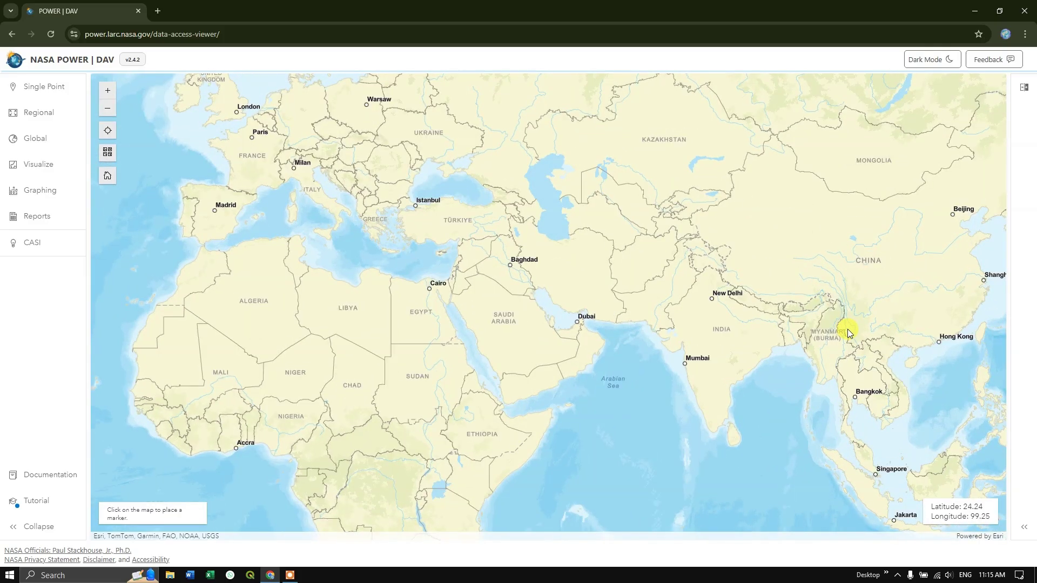
pyautogui.scroll(1, 847, 329)
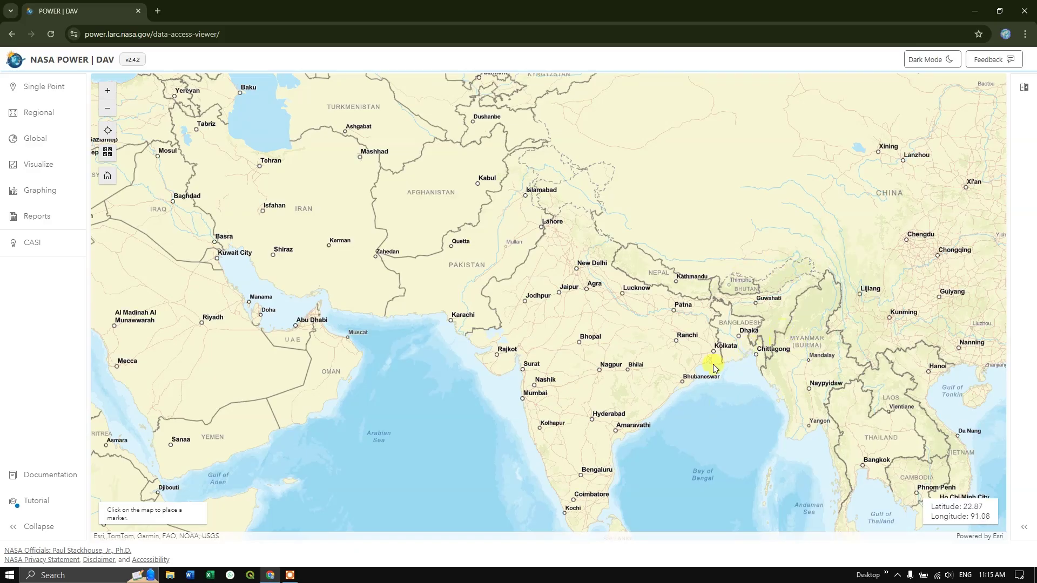
pyautogui.moveTo(636, 365); pyautogui.dragTo(478, 349)
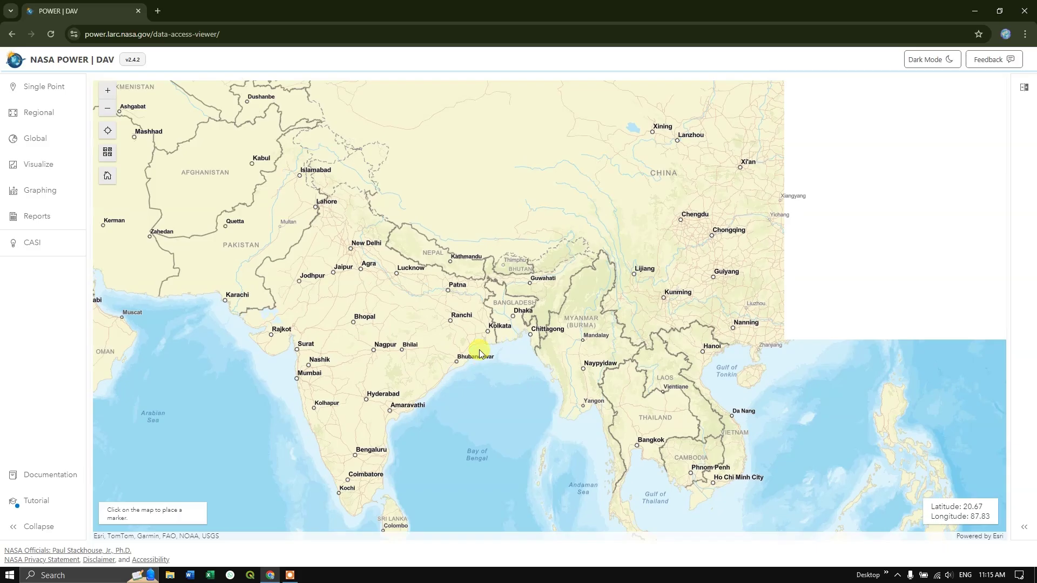
# Choose a Regional request with the Agroclimatology community and the Monthly & Annual temporal level.
pyautogui.click(20, 164)
pyautogui.click(47, 112)
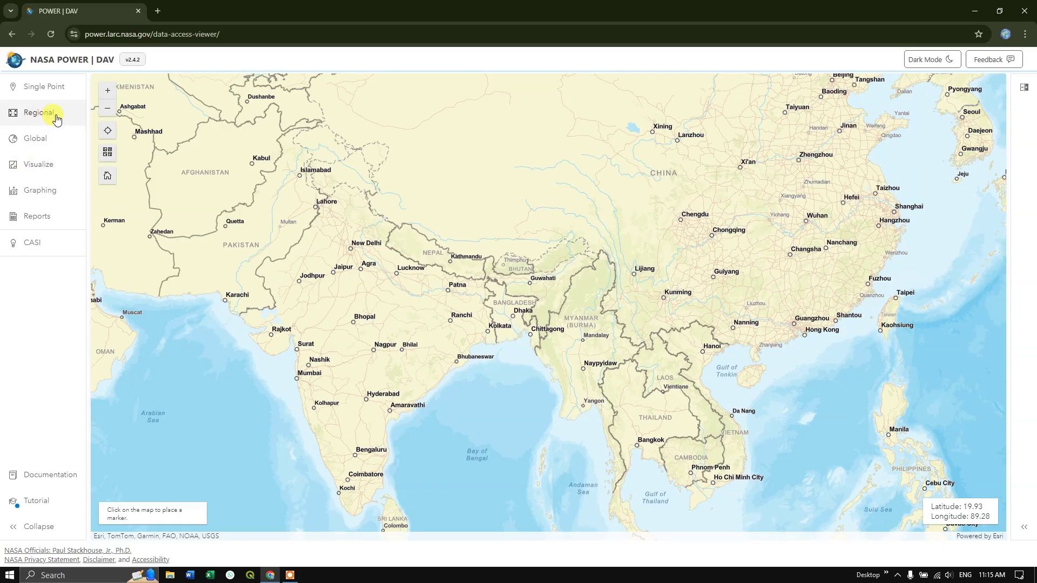
pyautogui.click(55, 118)
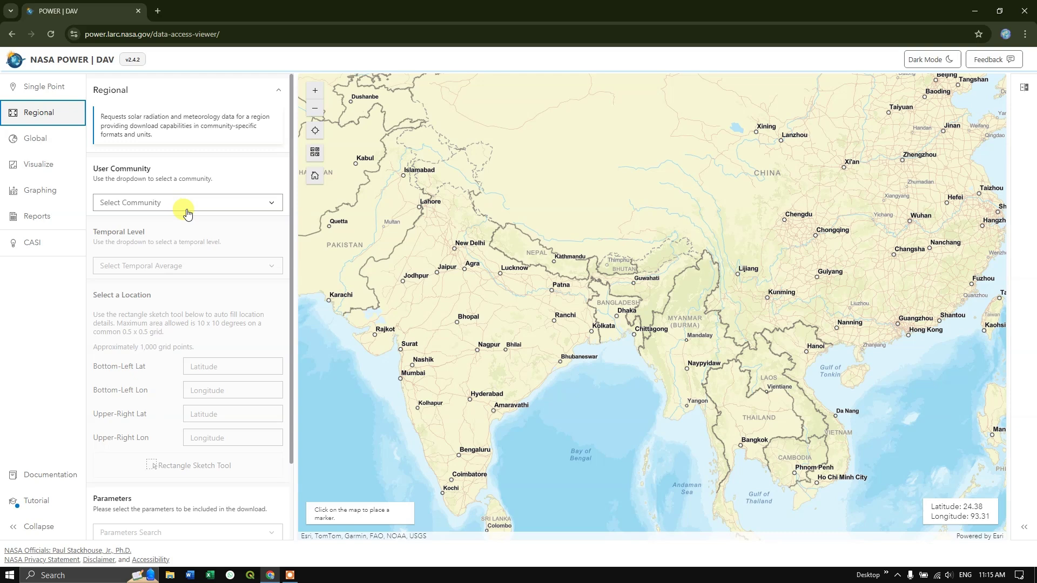
pyautogui.click(222, 203)
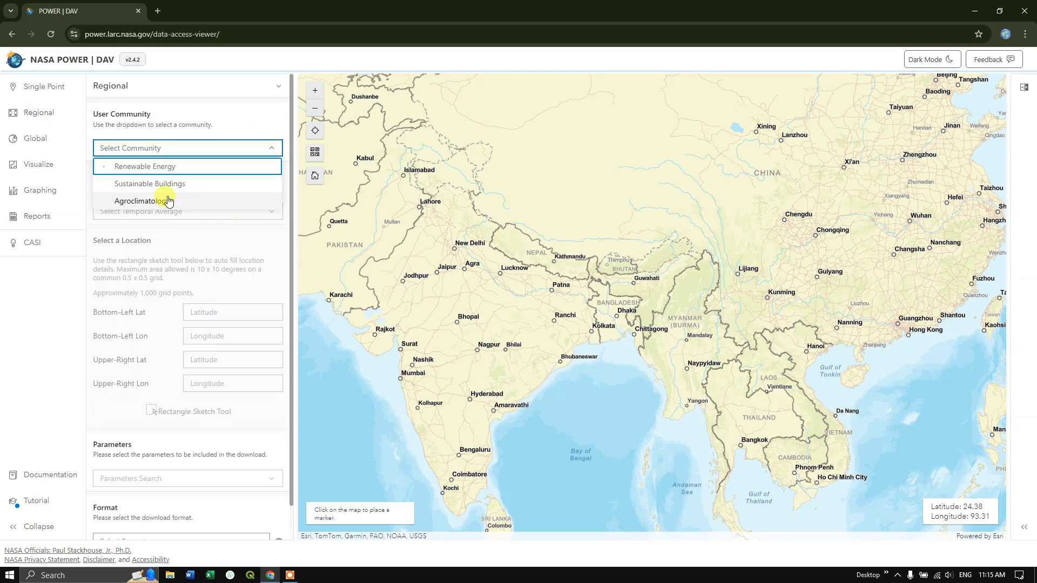
pyautogui.click(134, 201)
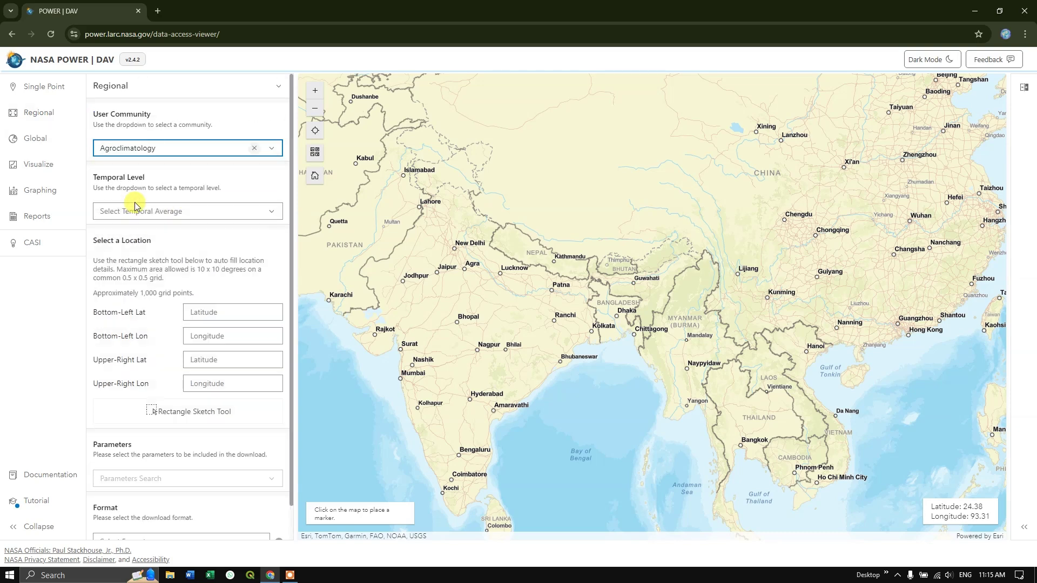
pyautogui.click(213, 211)
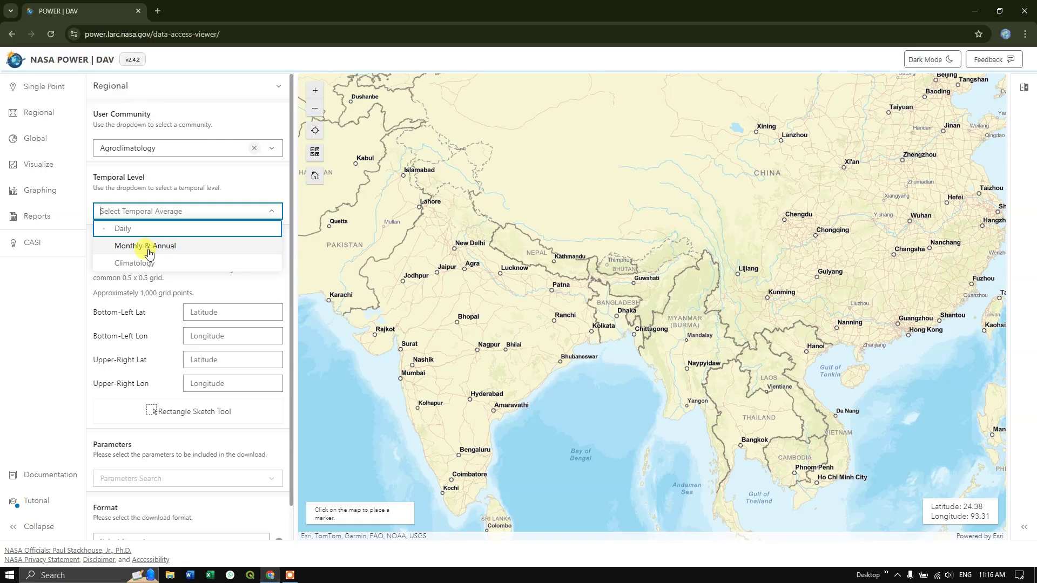
pyautogui.click(150, 252)
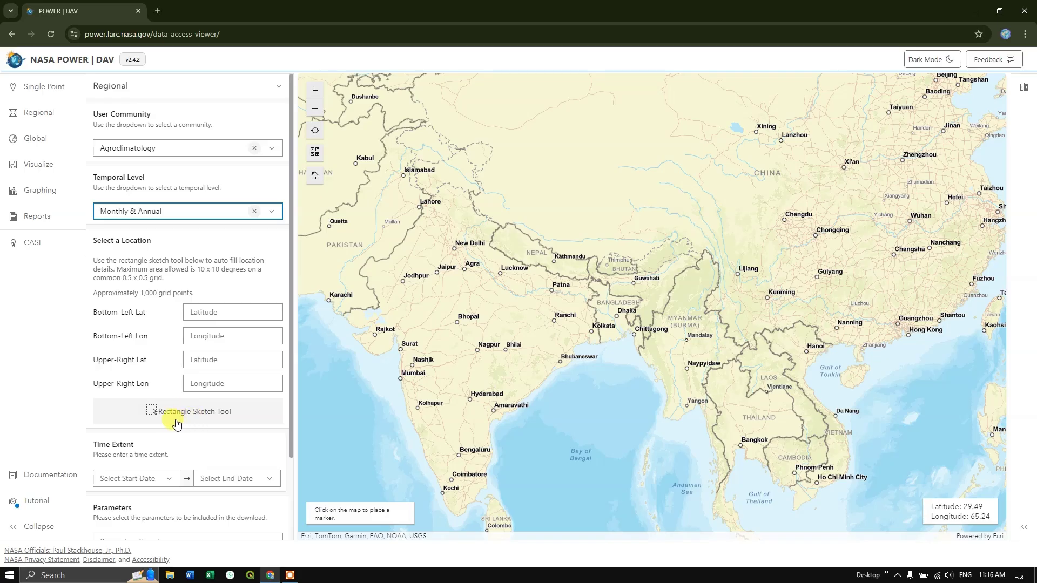
# Sketch a rectangle over Bangladesh, giving corners 18.93, 85.54 and 28.49, 95.48.
pyautogui.click(203, 420)
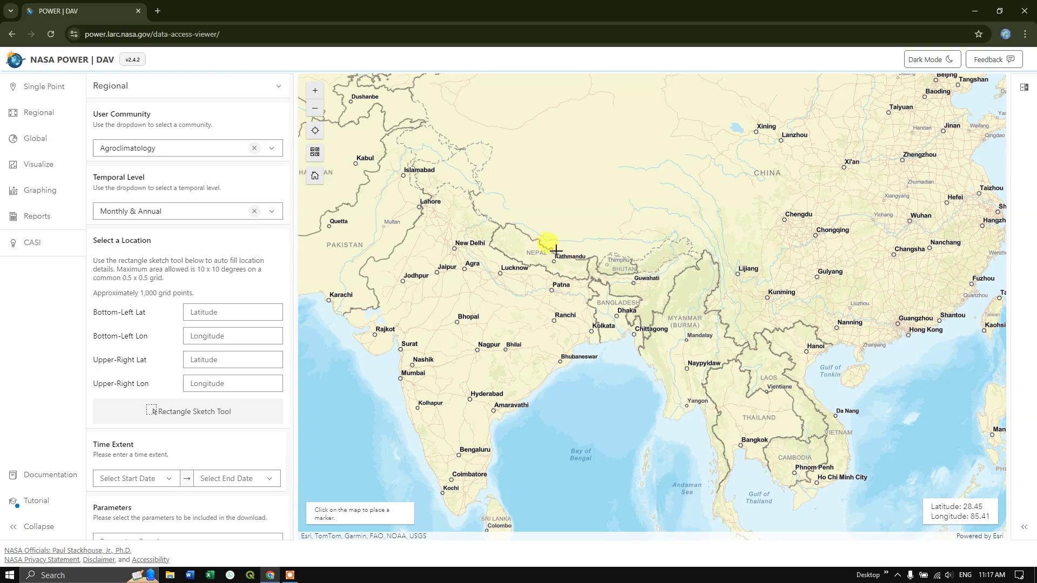
pyautogui.moveTo(557, 249); pyautogui.dragTo(680, 381)
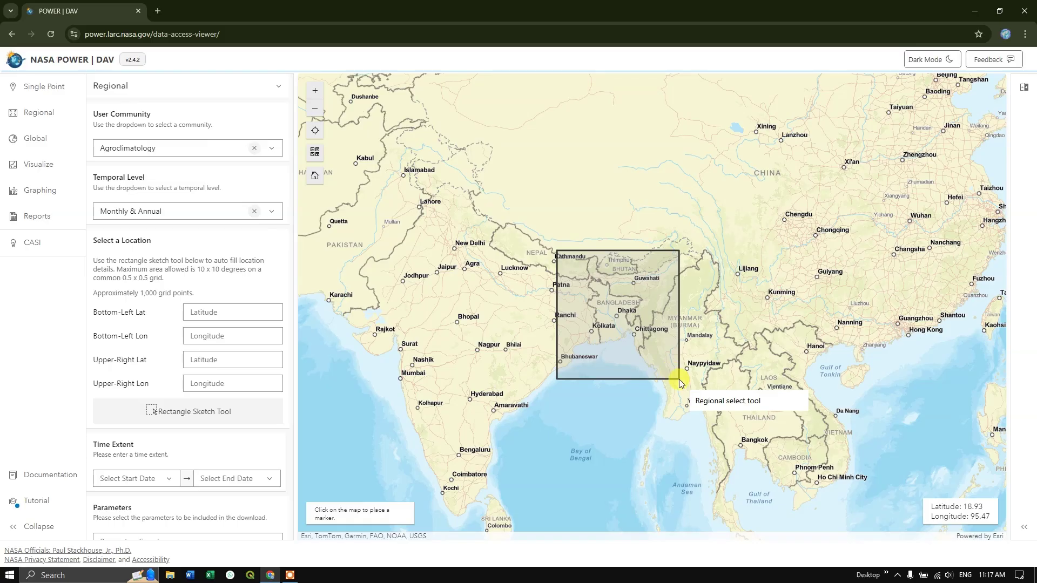
pyautogui.moveTo(679, 382); pyautogui.dragTo(680, 382)
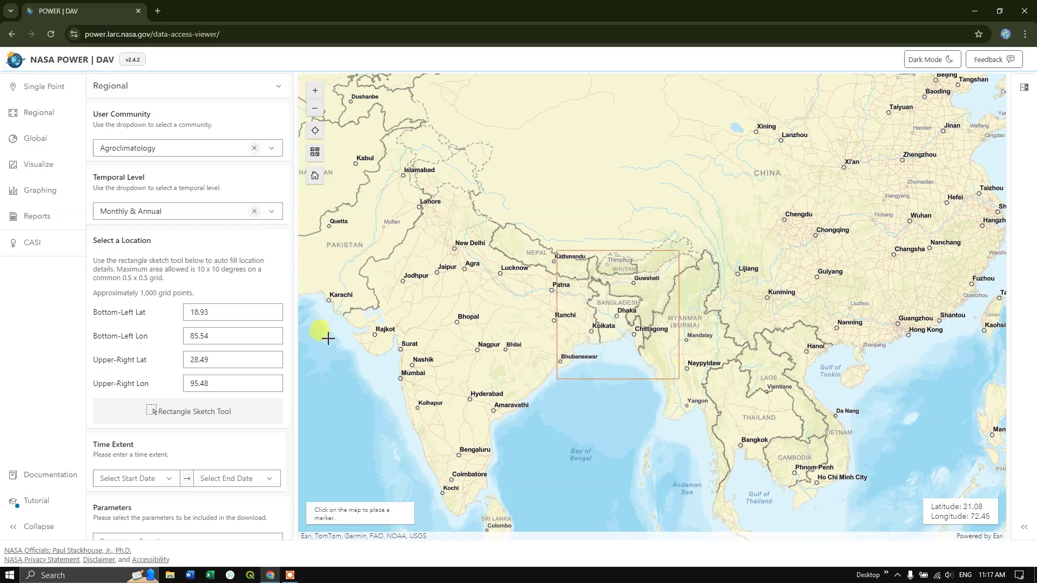
# Set the start year to 2012 and the end year to 2022.
pyautogui.scroll(-2, 196, 317)
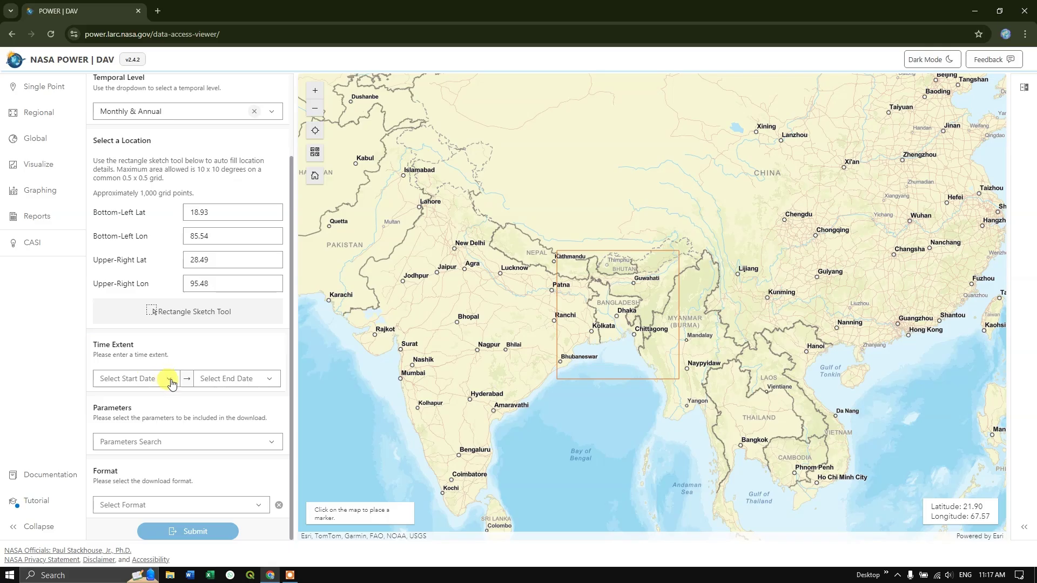
pyautogui.click(168, 382)
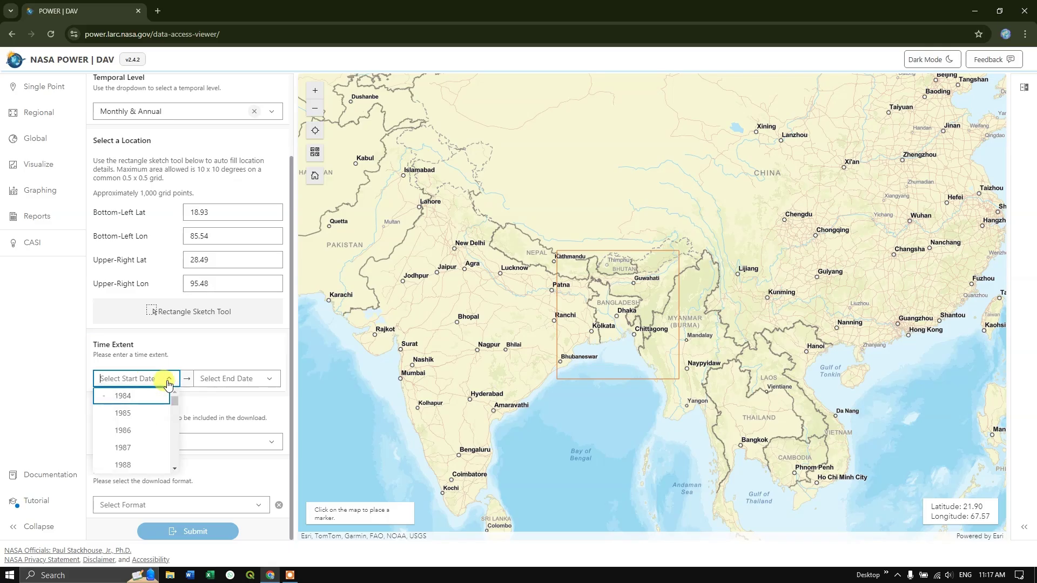
pyautogui.scroll(-4, 153, 421)
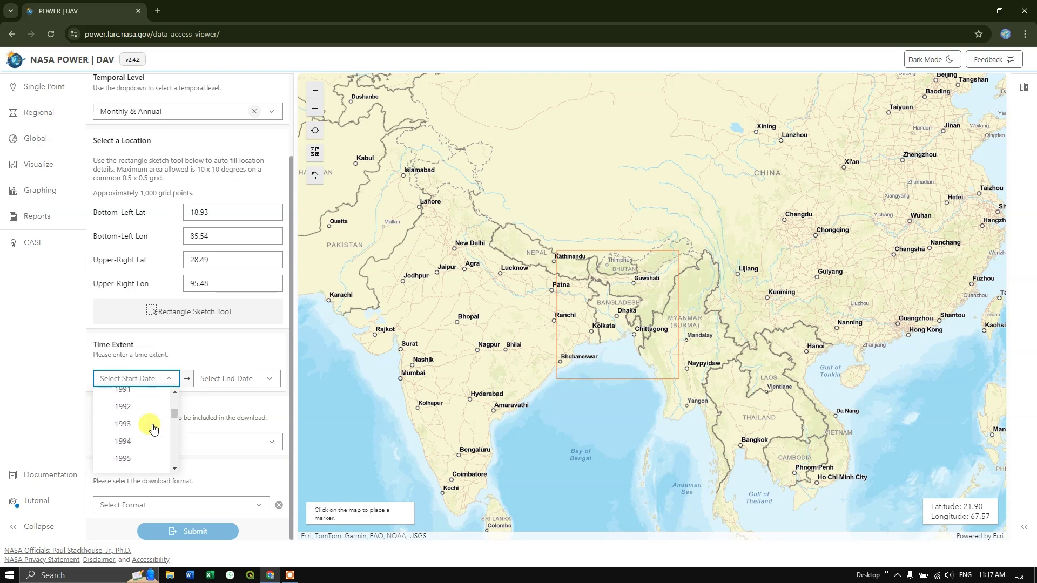
pyautogui.scroll(-4, 156, 428)
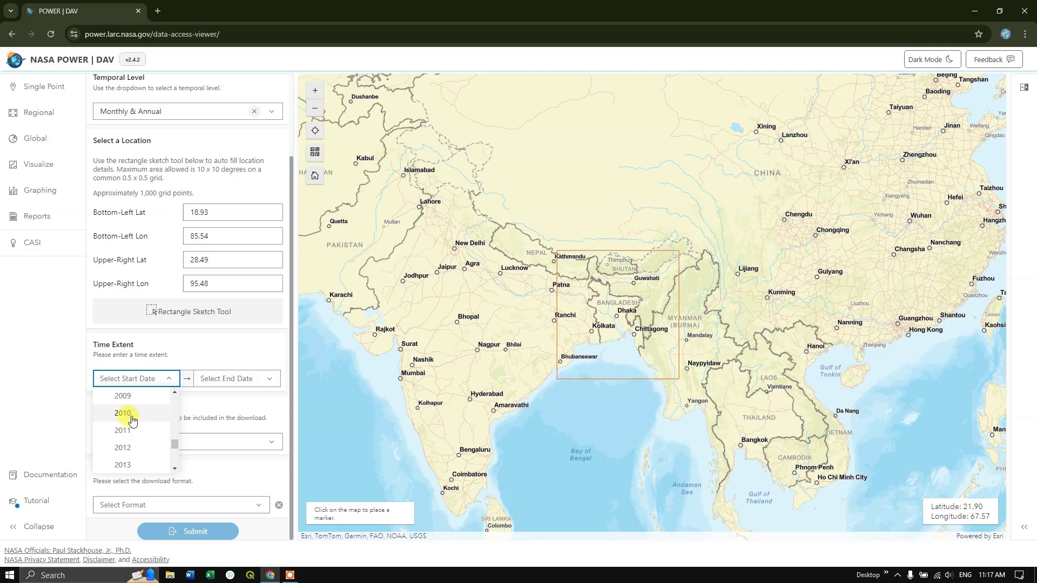
pyautogui.click(129, 448)
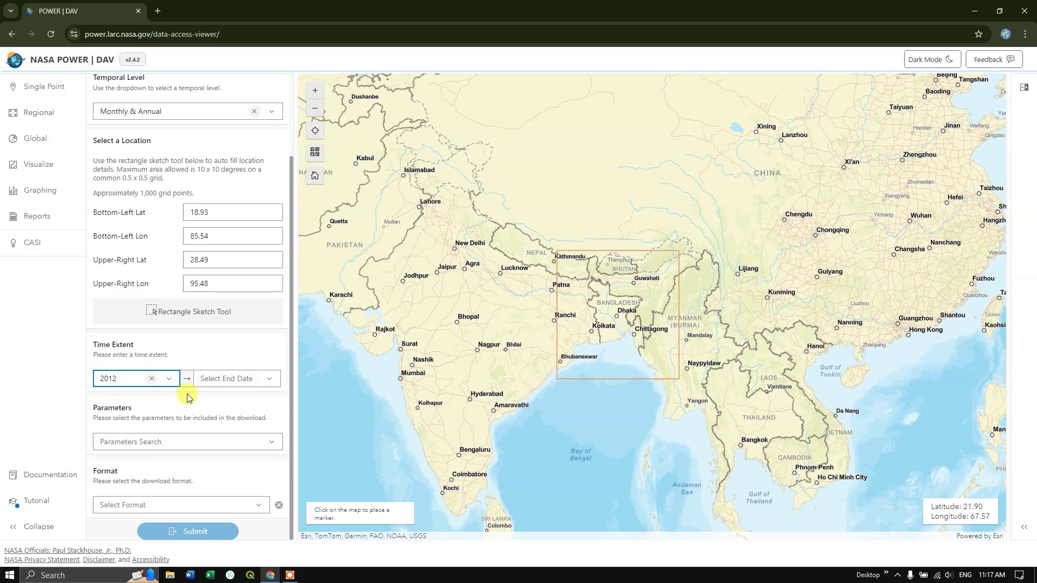
pyautogui.click(216, 378)
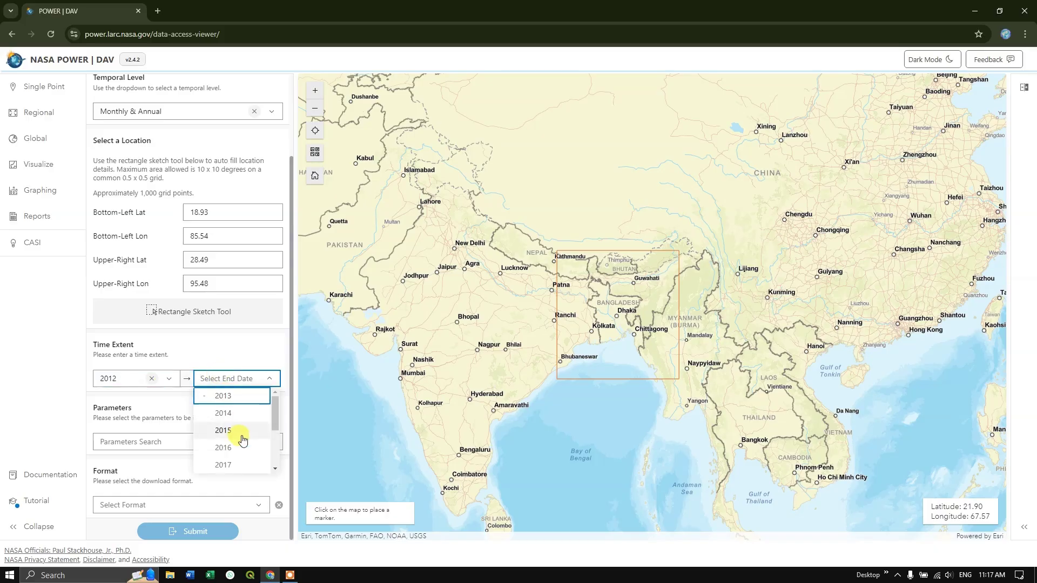
pyautogui.scroll(-2, 242, 440)
pyautogui.click(231, 466)
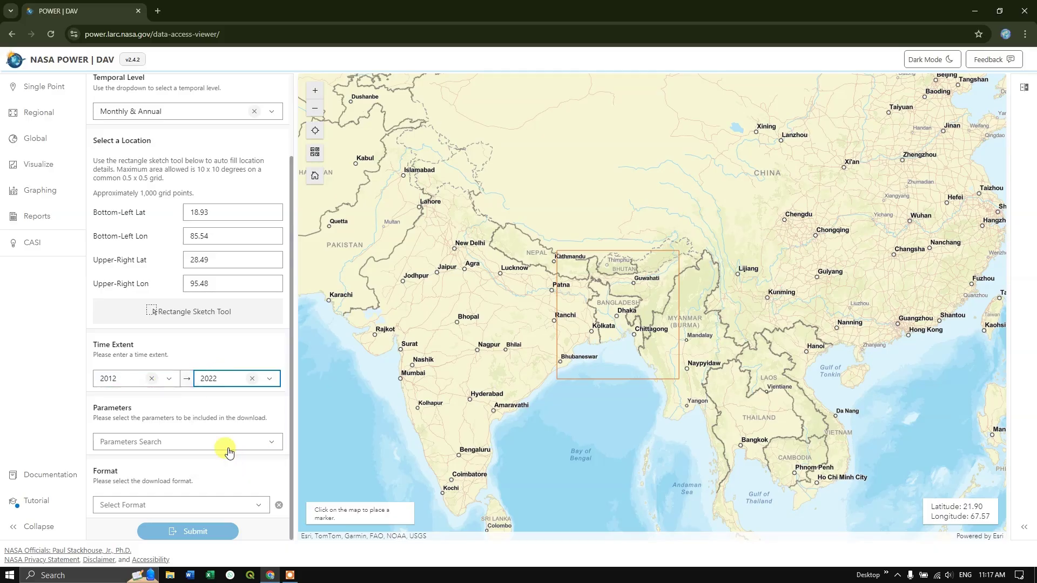
# Add shortwave downward irradiance, 2 m temperature with its maximum and minimum, and 2 m relative humidity.
pyautogui.click(272, 446)
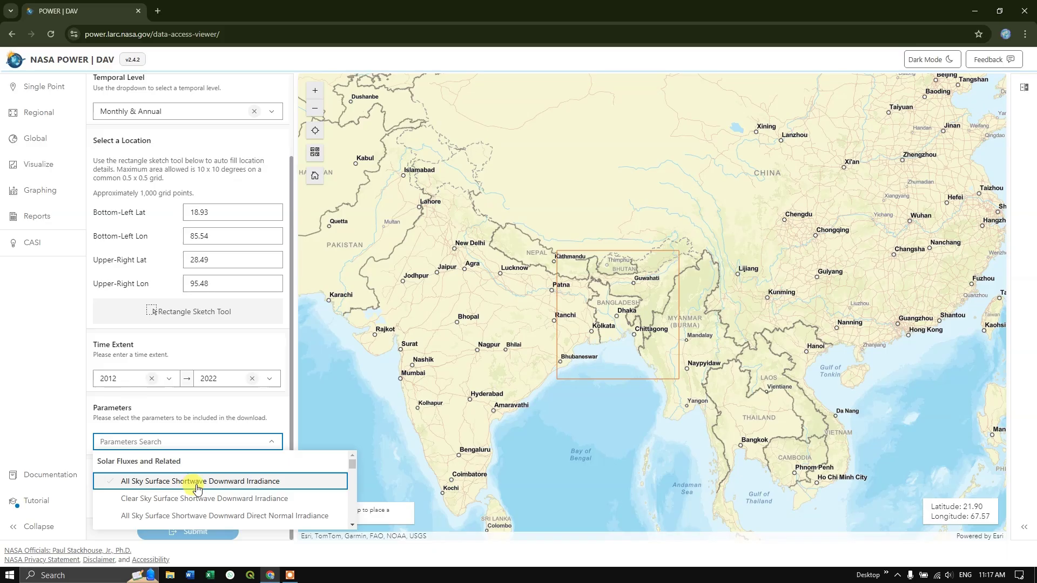
pyautogui.click(197, 488)
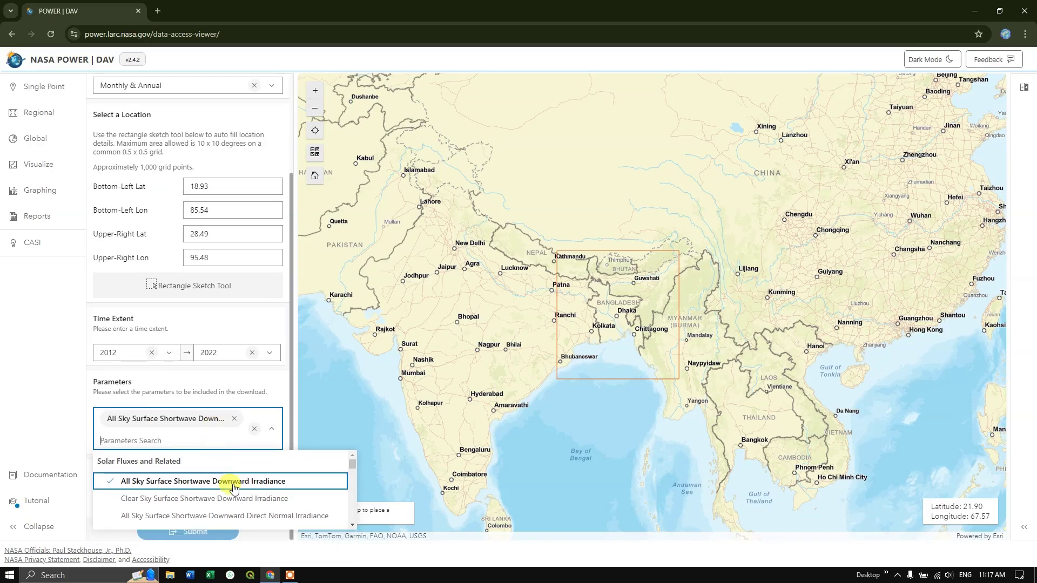
pyautogui.scroll(-3, 243, 490)
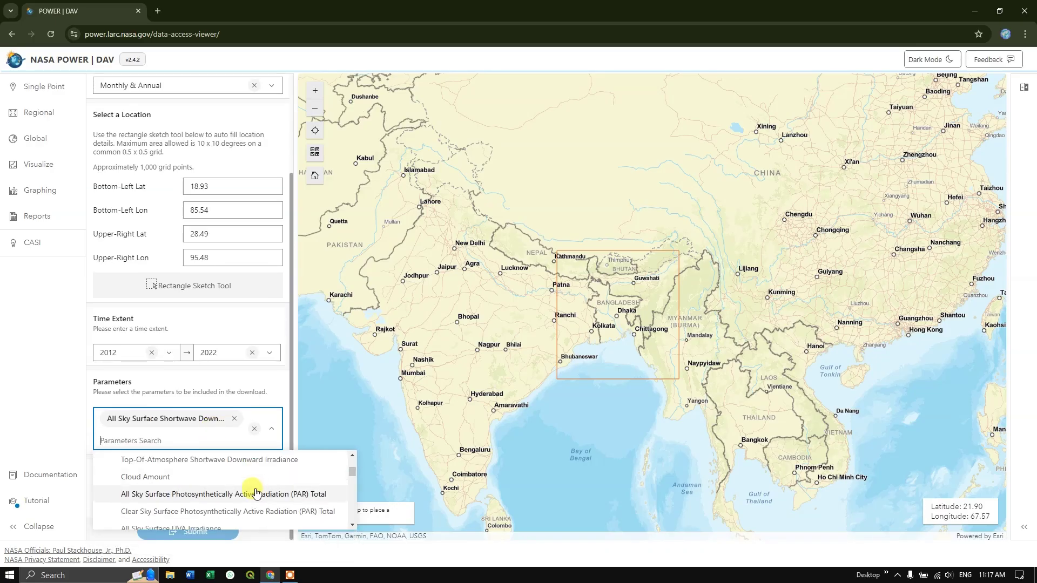
pyautogui.scroll(-5, 254, 491)
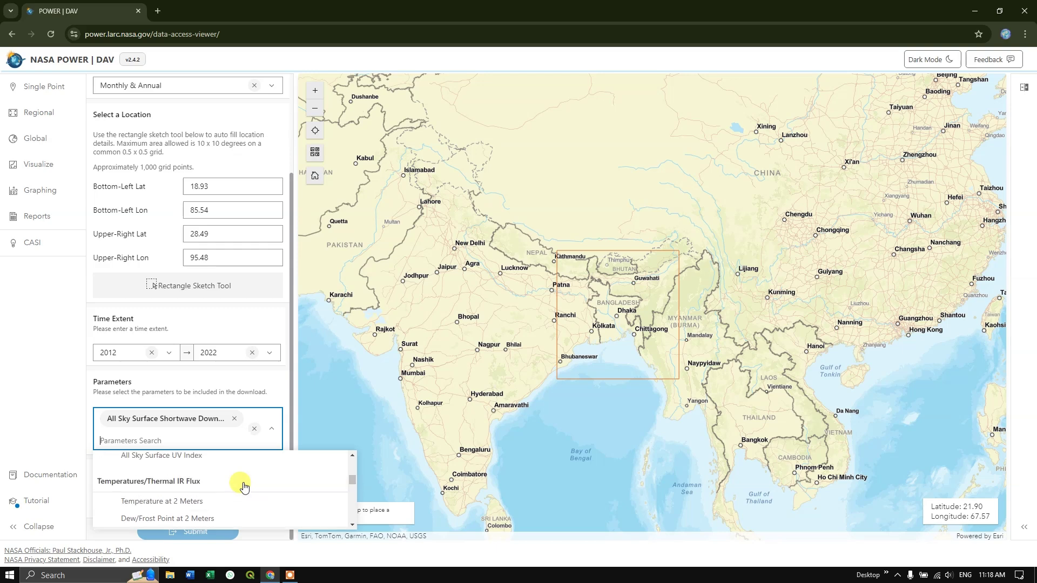
pyautogui.click(169, 506)
pyautogui.scroll(-1, 206, 523)
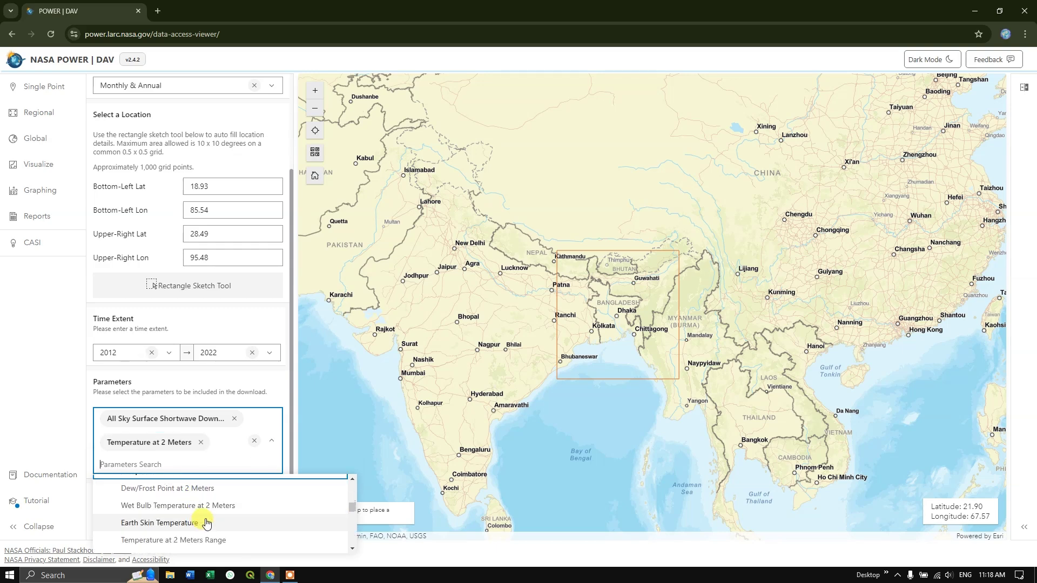
pyautogui.scroll(-2, 221, 506)
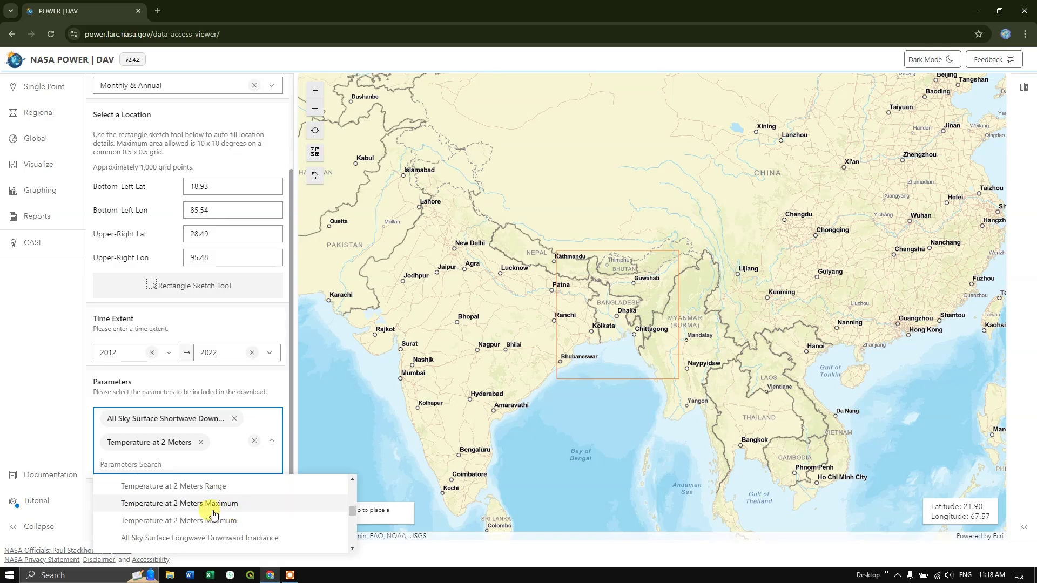
pyautogui.click(231, 509)
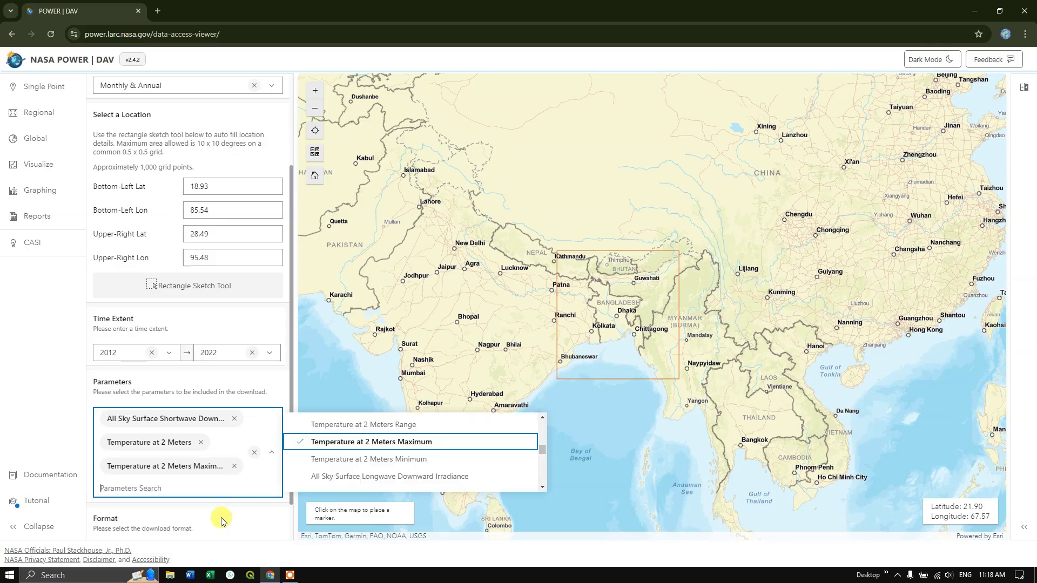
pyautogui.scroll(-1, 189, 465)
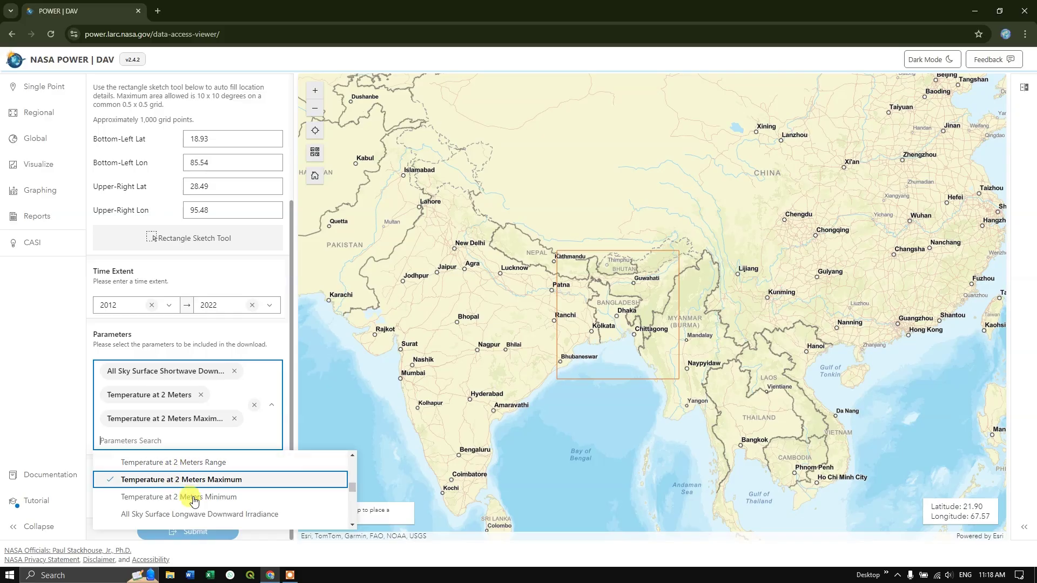
pyautogui.click(221, 505)
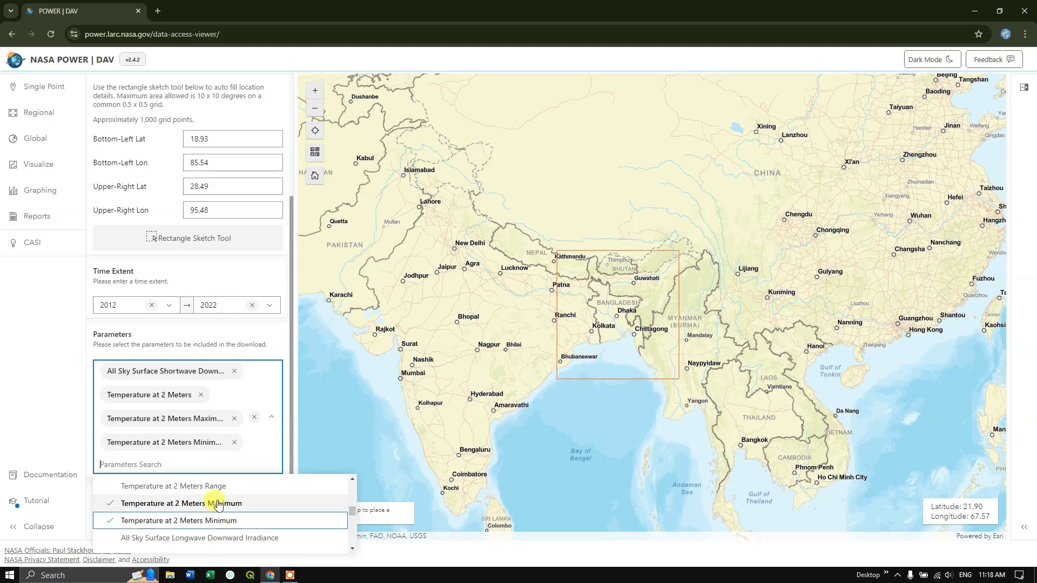
pyautogui.scroll(-1, 254, 520)
pyautogui.scroll(-1, 254, 519)
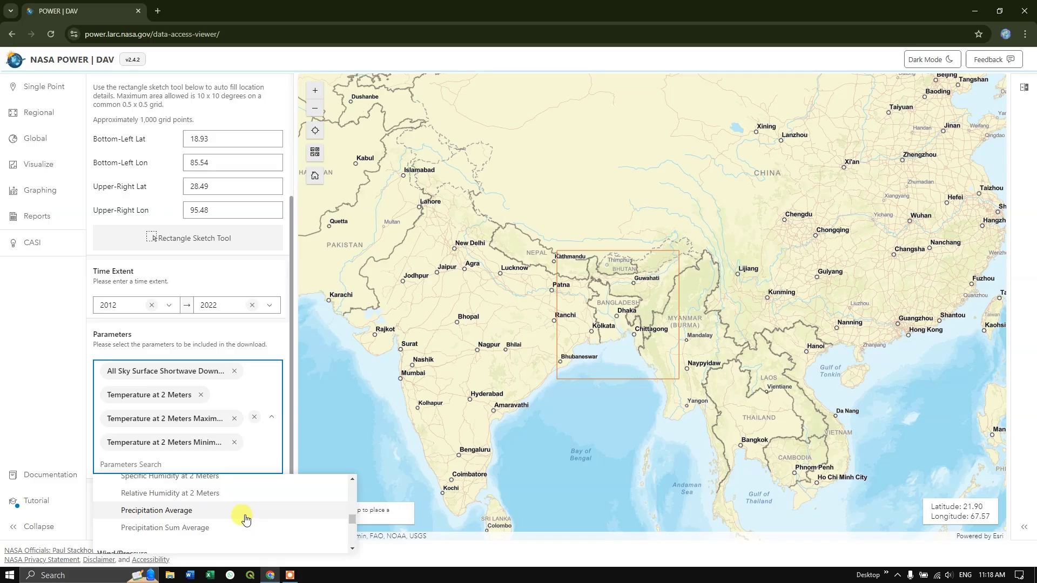
pyautogui.scroll(1, 236, 517)
pyautogui.scroll(-1, 236, 517)
pyautogui.scroll(1, 229, 525)
pyautogui.scroll(-1, 211, 542)
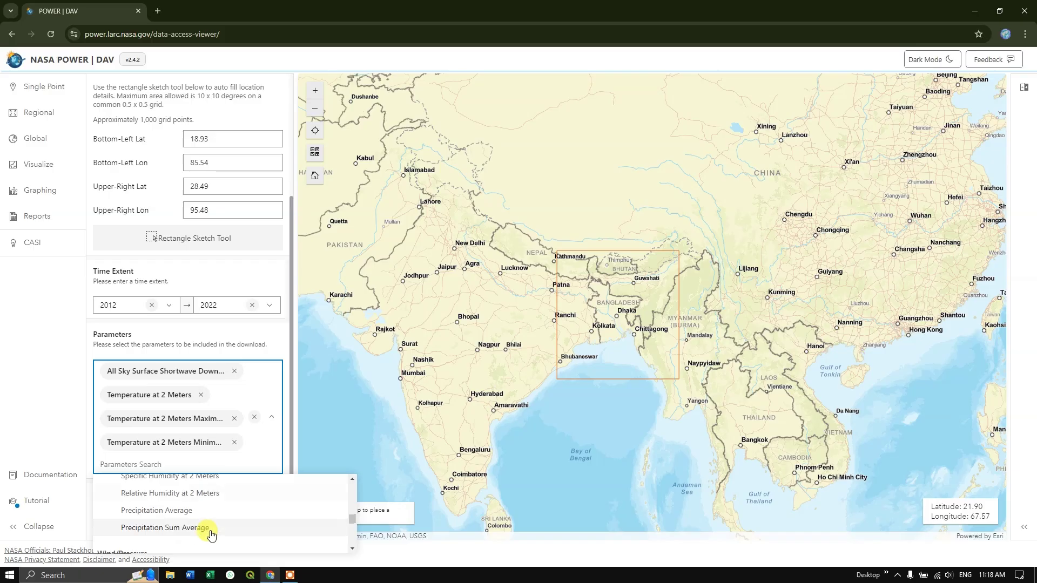
pyautogui.click(195, 495)
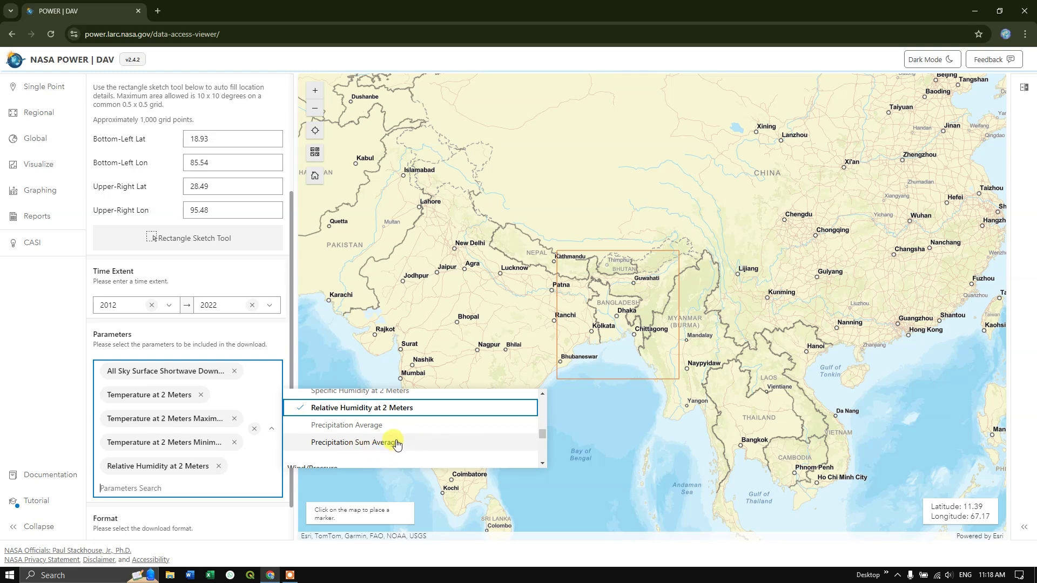
# Add precipitation sum, 2 m wind speed and direction, and surface soil wetness.
pyautogui.scroll(2, 397, 444)
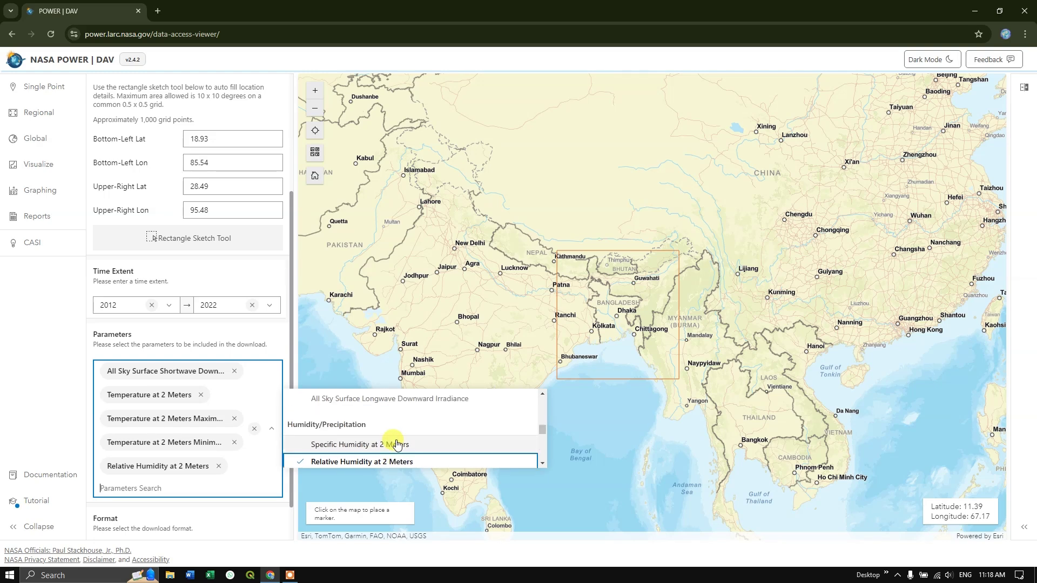
pyautogui.scroll(-2, 405, 442)
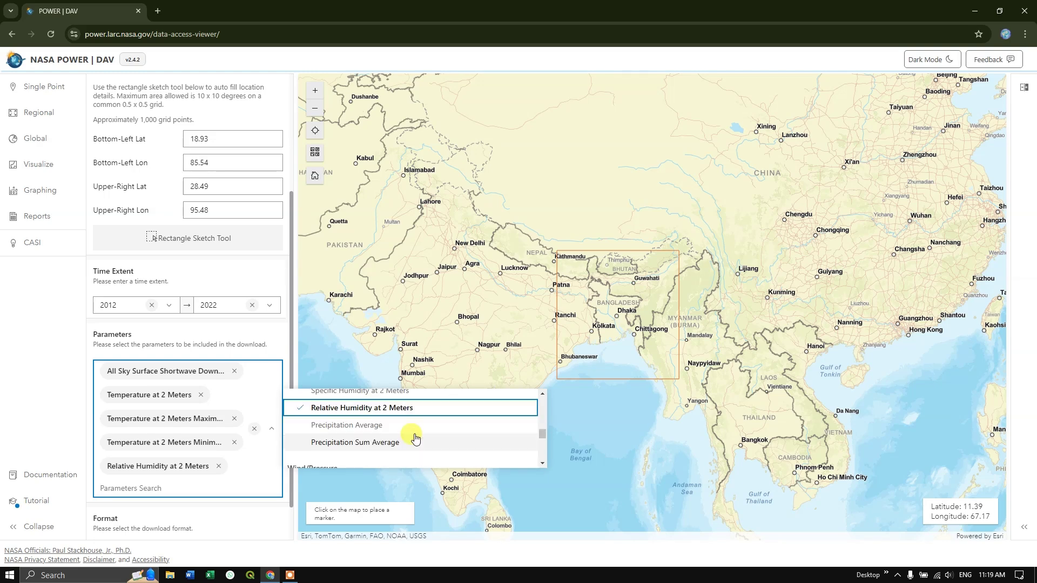
pyautogui.click(355, 446)
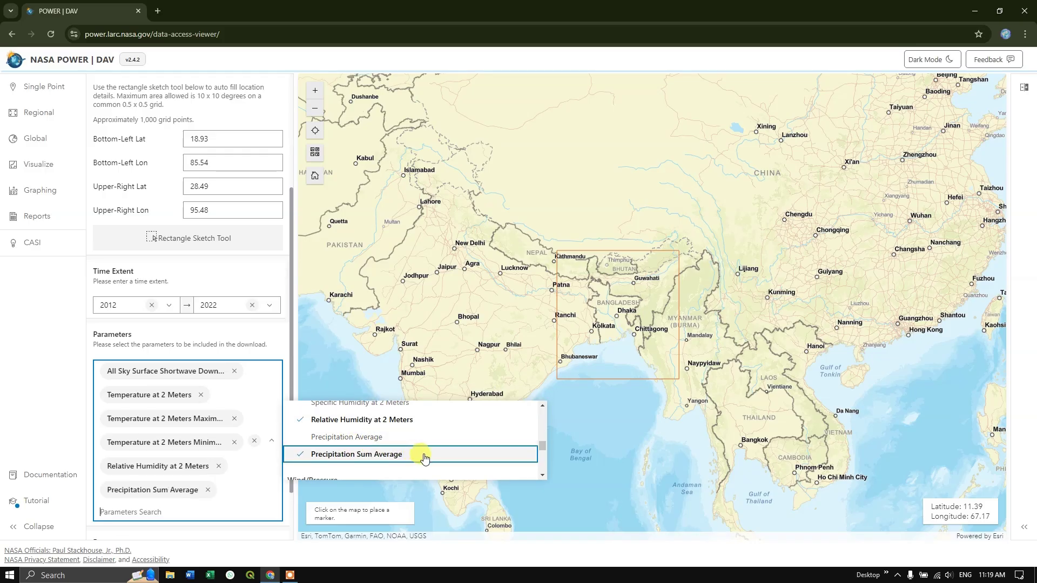
pyautogui.scroll(-2, 423, 456)
pyautogui.scroll(-2, 416, 446)
pyautogui.scroll(2, 407, 445)
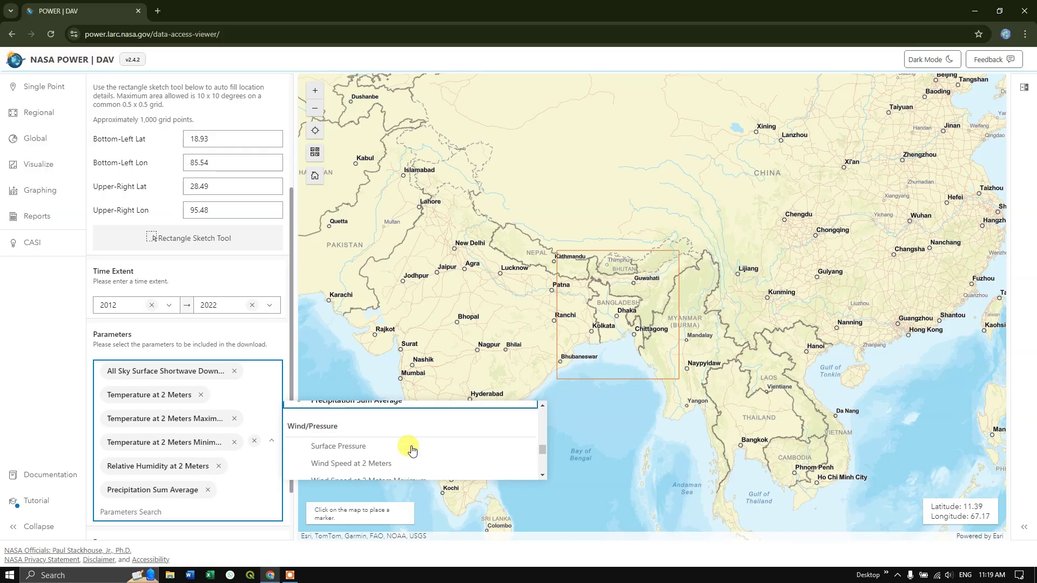
pyautogui.click(344, 466)
pyautogui.scroll(-2, 394, 462)
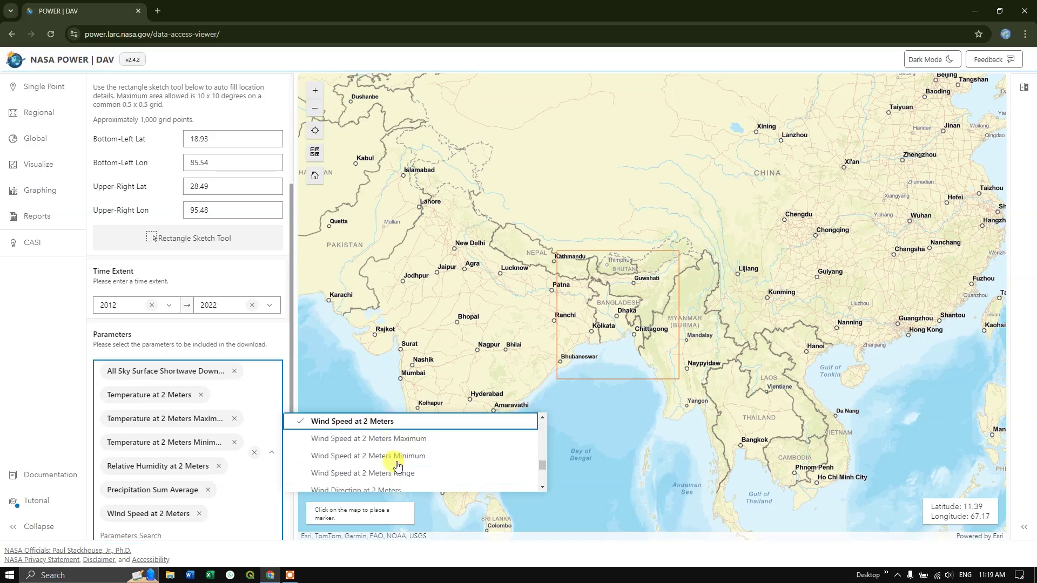
pyautogui.scroll(-2, 397, 463)
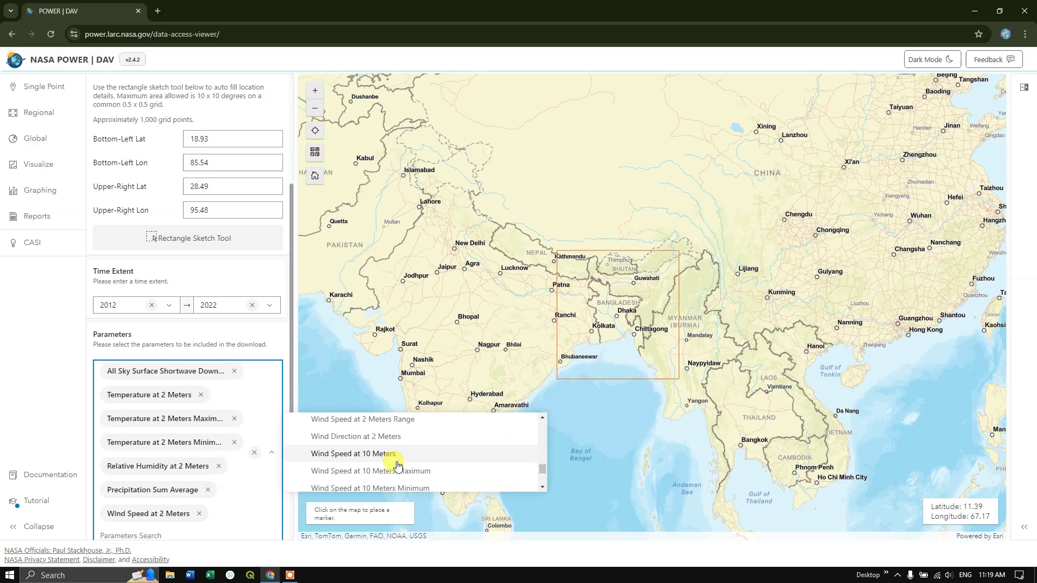
pyautogui.click(344, 439)
pyautogui.scroll(-2, 417, 463)
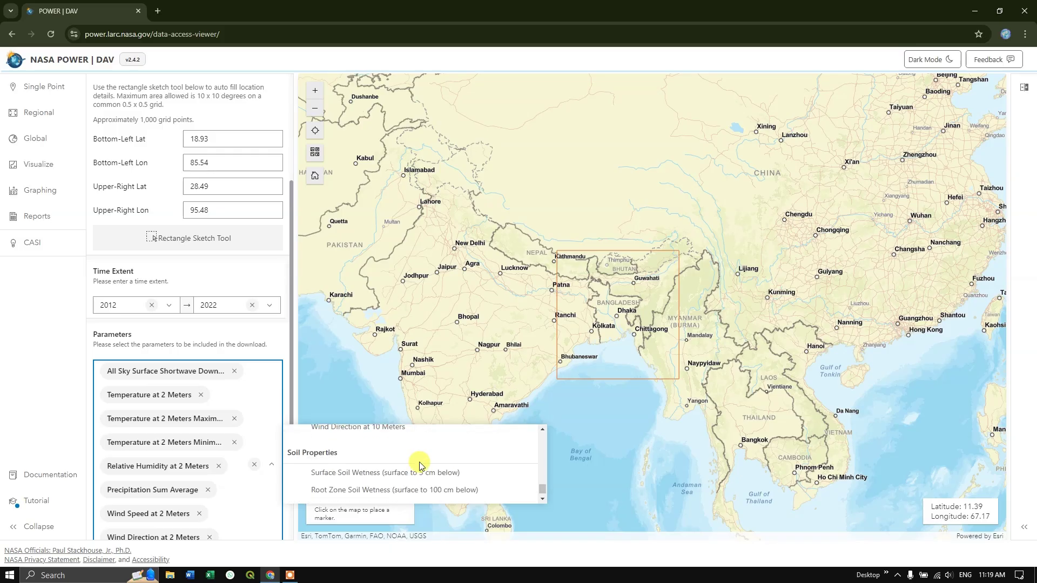
pyautogui.scroll(-1, 420, 464)
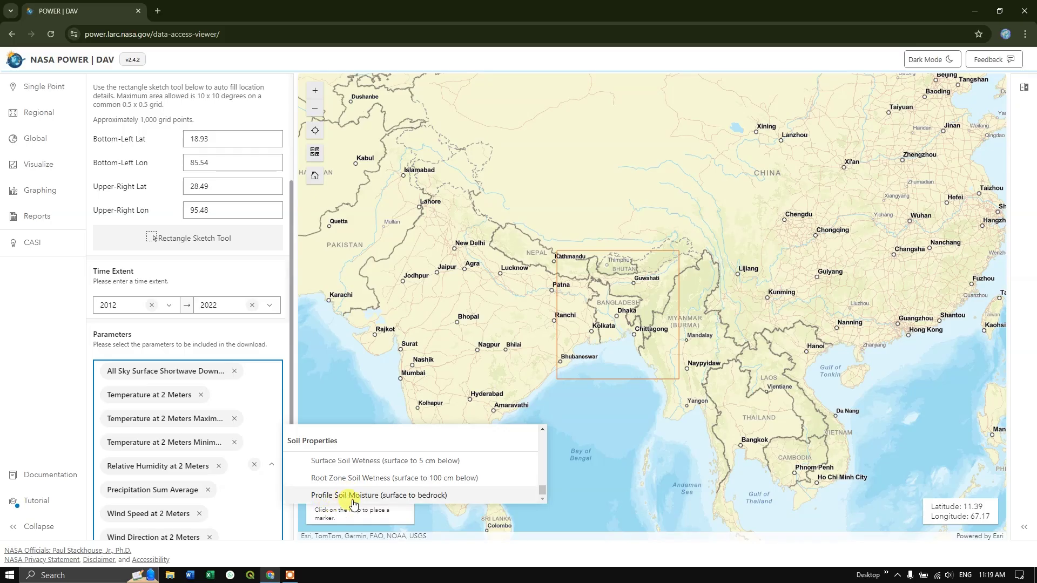
pyautogui.click(370, 466)
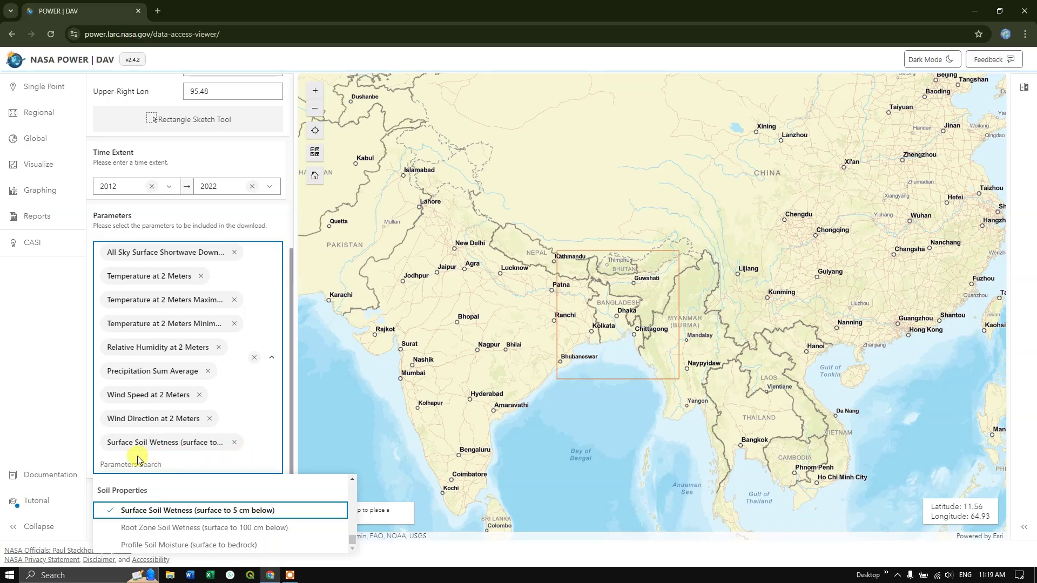
pyautogui.click(143, 463)
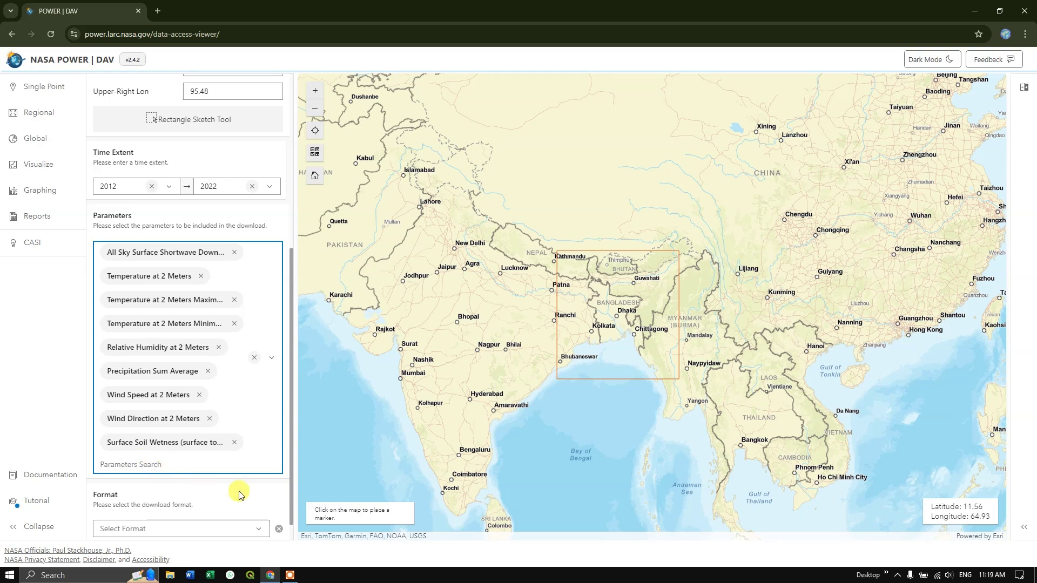
# Submit the request with CSV as the download format.
pyautogui.scroll(-1, 241, 491)
pyautogui.click(258, 507)
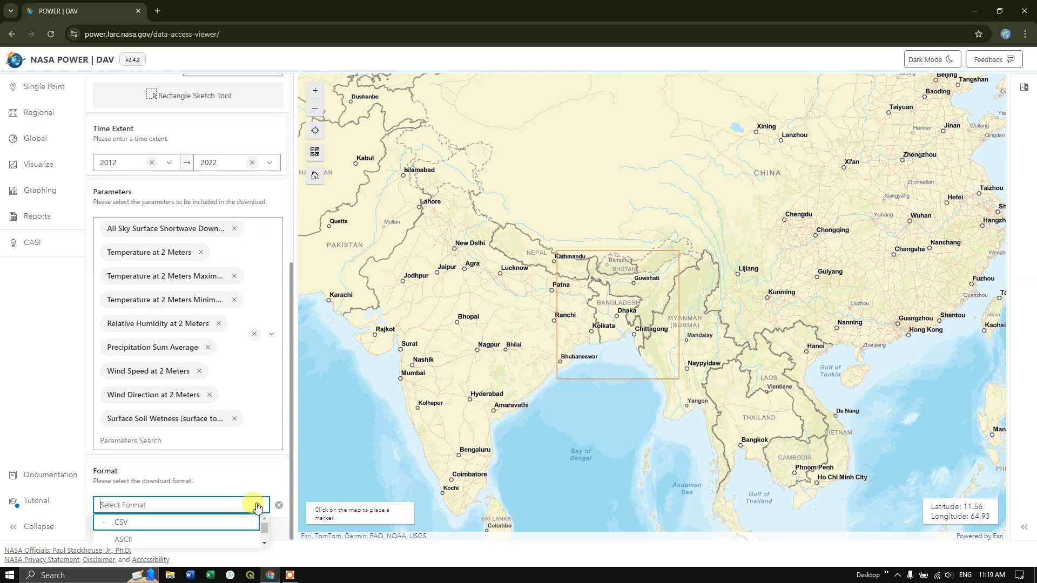
pyautogui.click(121, 524)
pyautogui.click(198, 531)
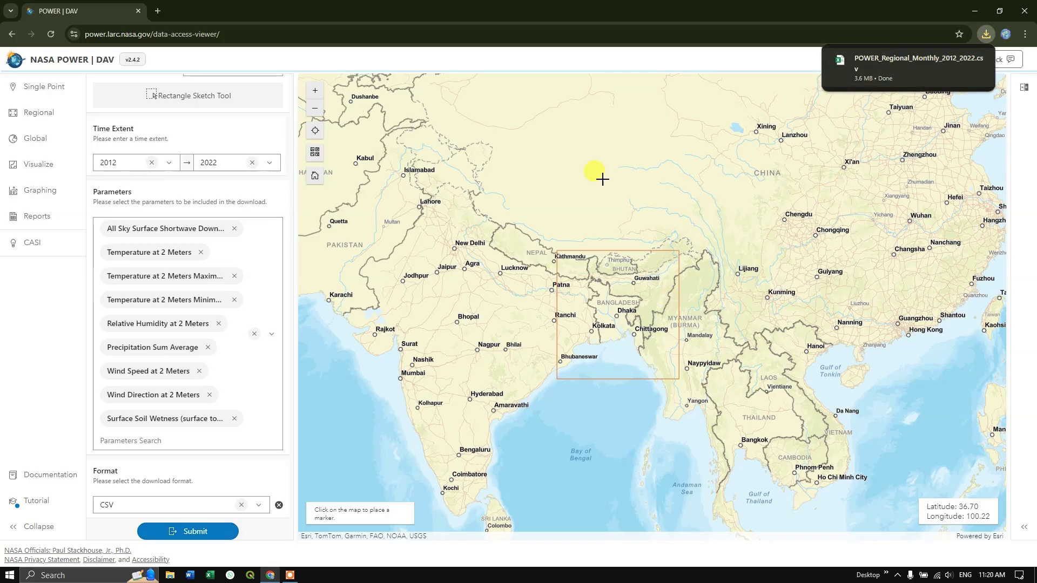
# Submit it again as NetCDF, then open the downloaded CSV in Excel.
pyautogui.click(261, 508)
pyautogui.scroll(-2, 162, 537)
pyautogui.click(156, 538)
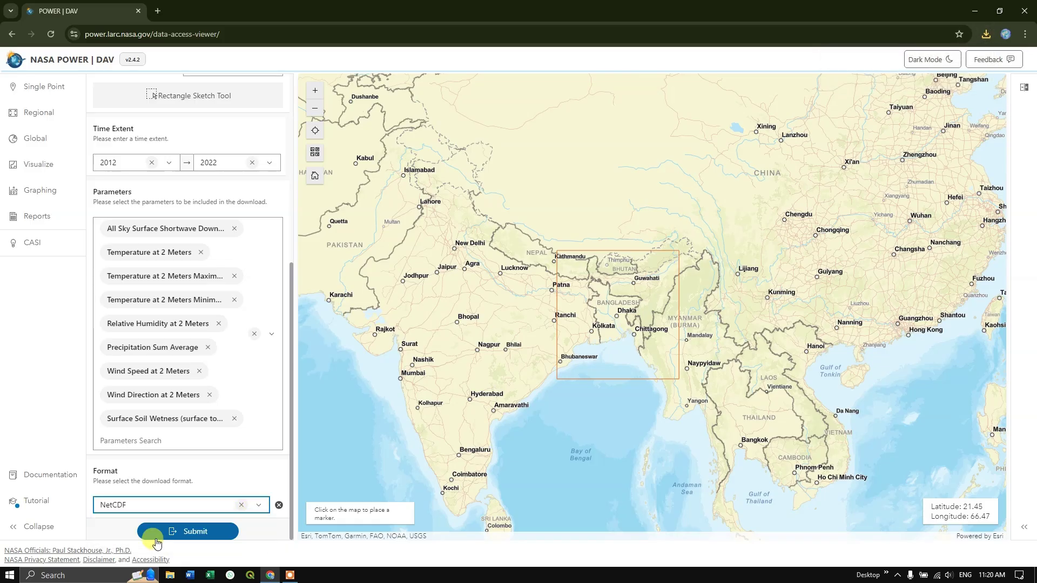
pyautogui.click(207, 537)
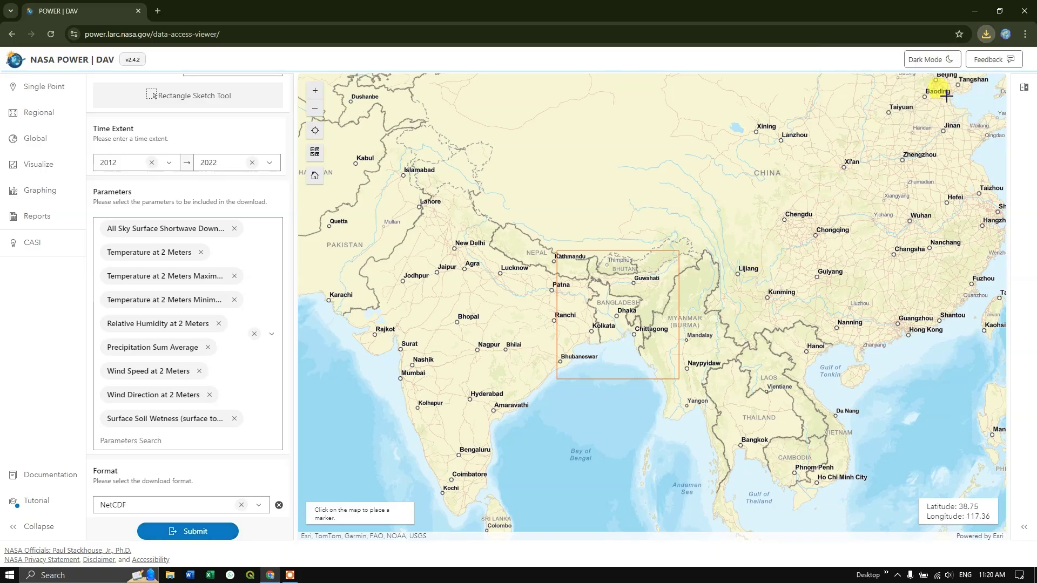
pyautogui.click(986, 34)
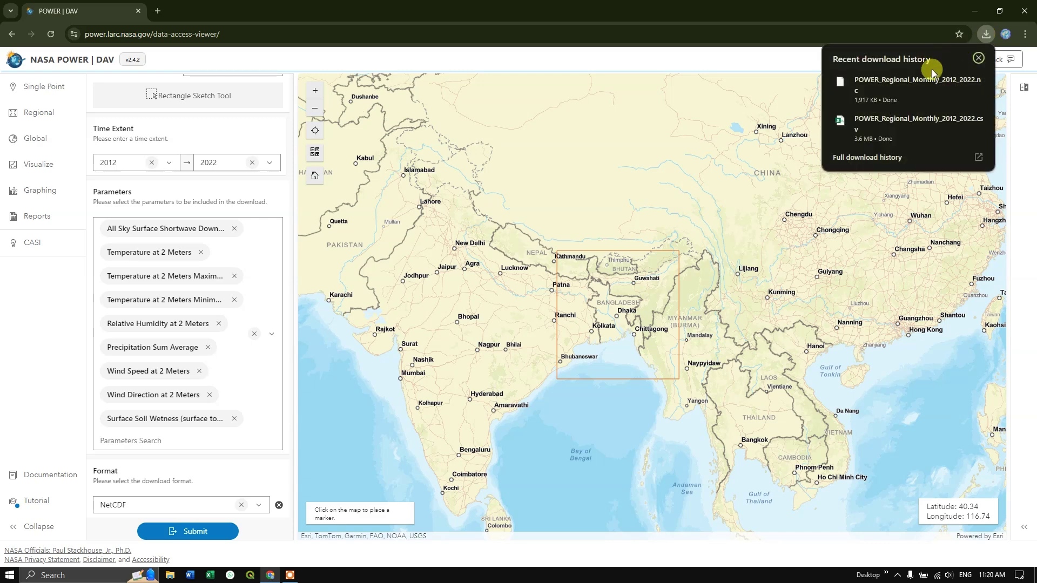
pyautogui.click(874, 123)
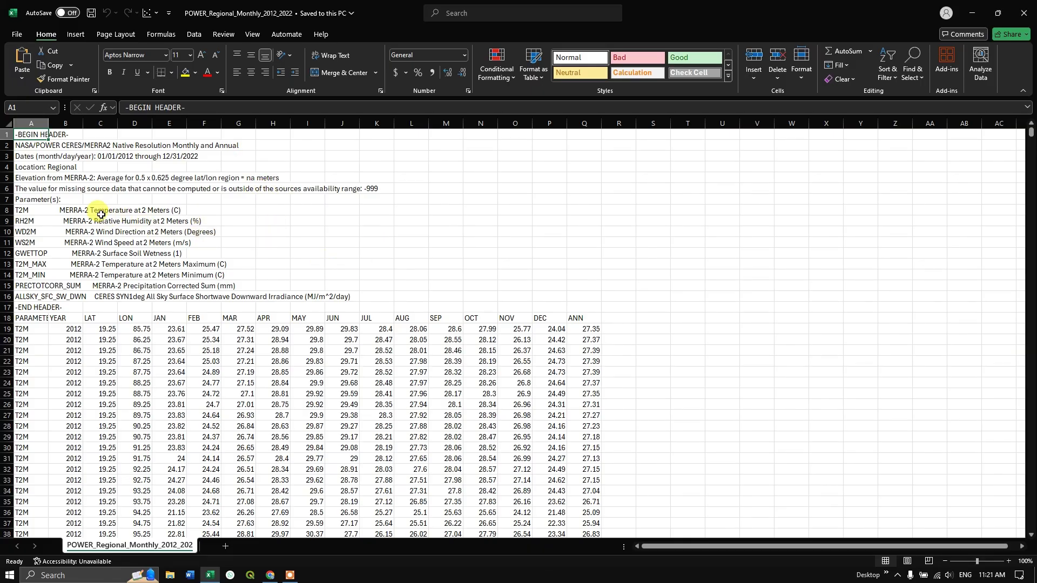
pyautogui.click(108, 157)
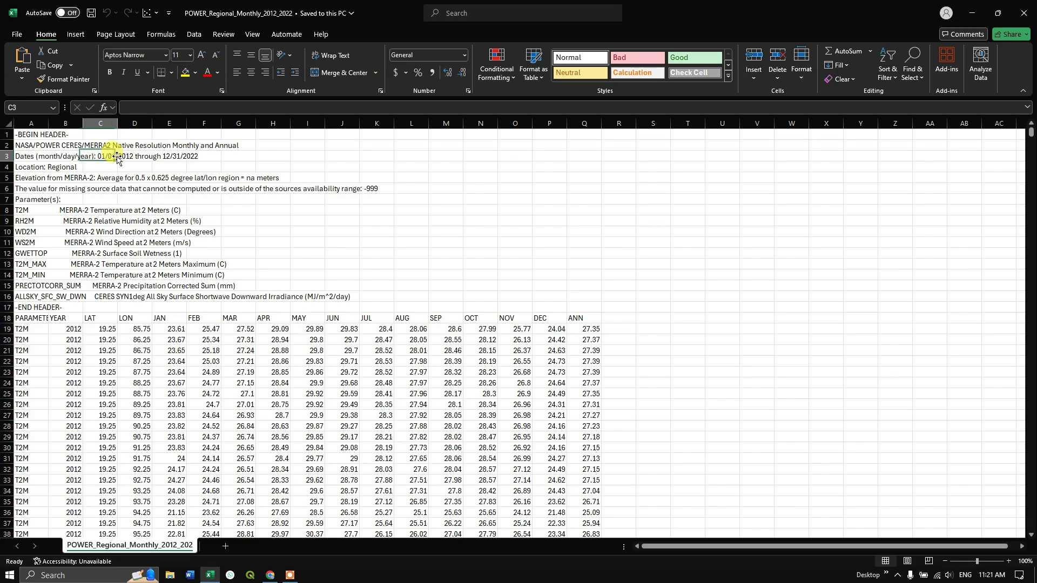
pyautogui.click(178, 156)
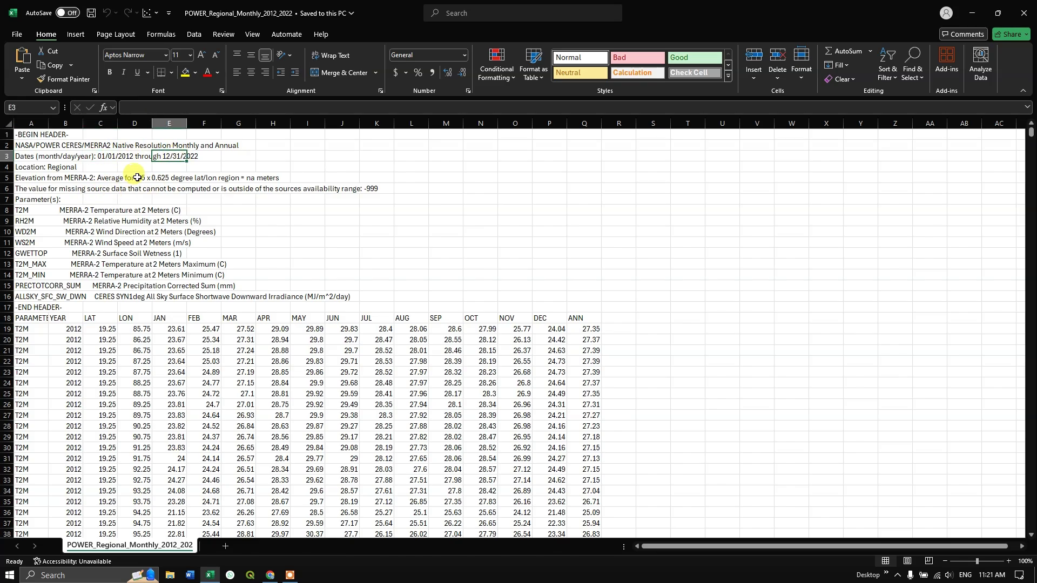
pyautogui.moveTo(138, 177); pyautogui.dragTo(178, 177)
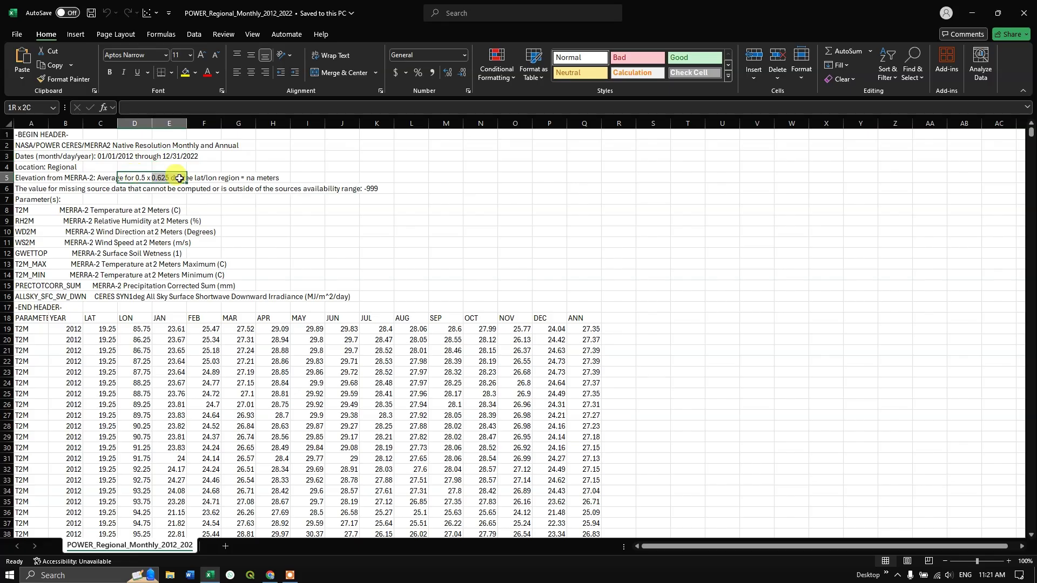
pyautogui.click(107, 192)
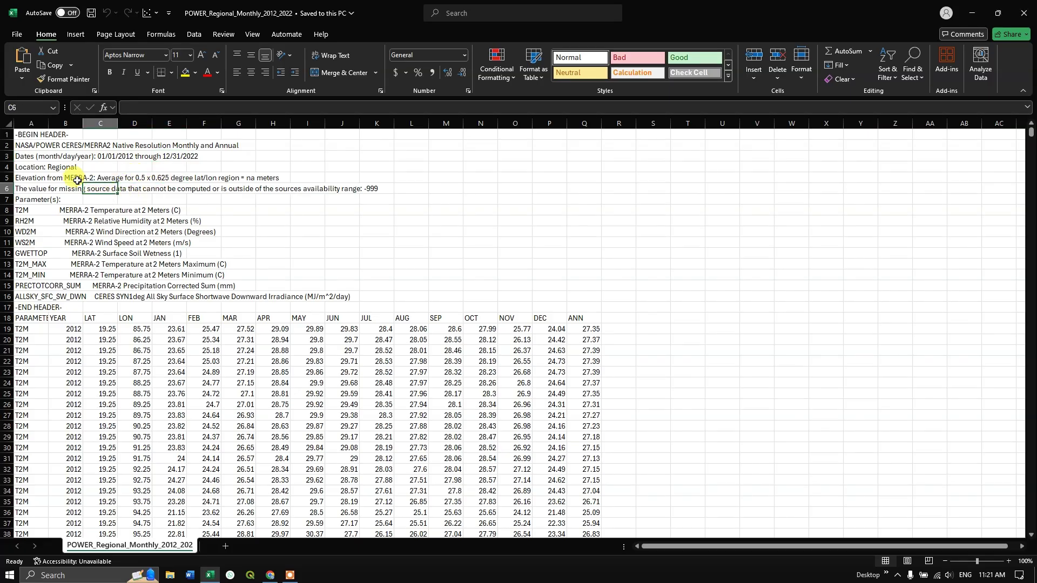
pyautogui.click(139, 176)
pyautogui.click(172, 208)
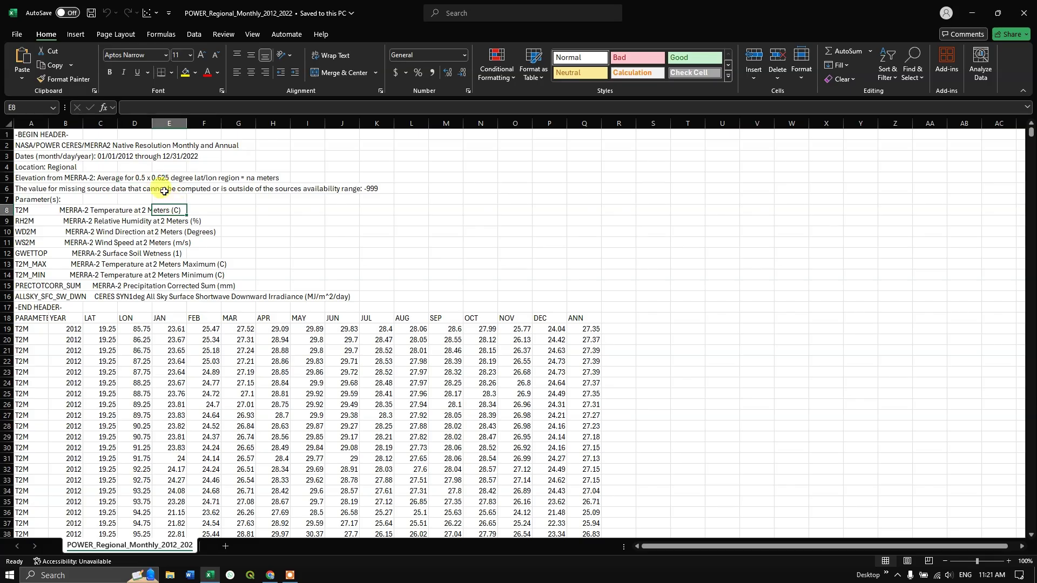
pyautogui.click(270, 209)
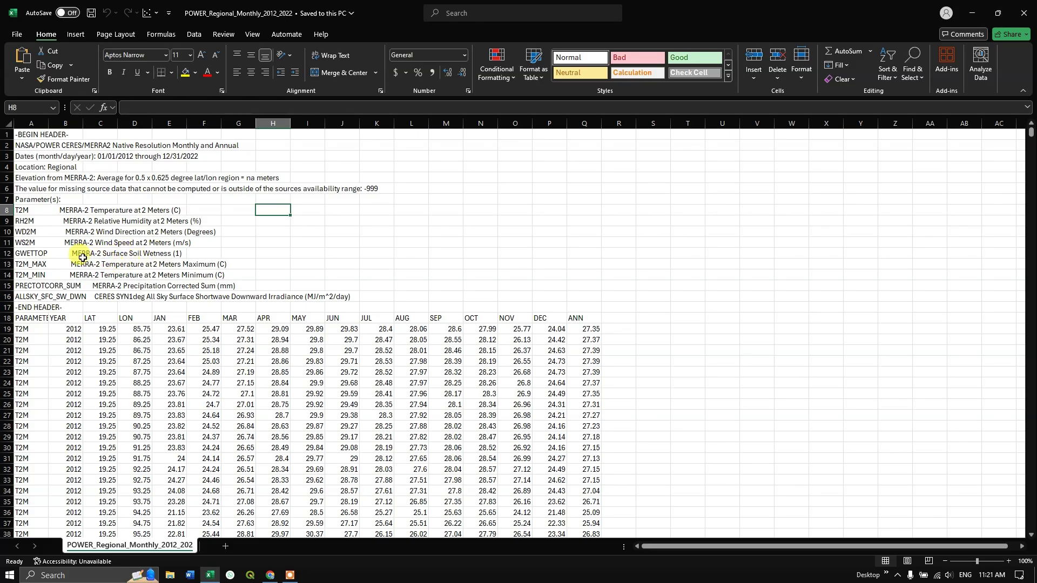
pyautogui.click(37, 253)
pyautogui.click(39, 268)
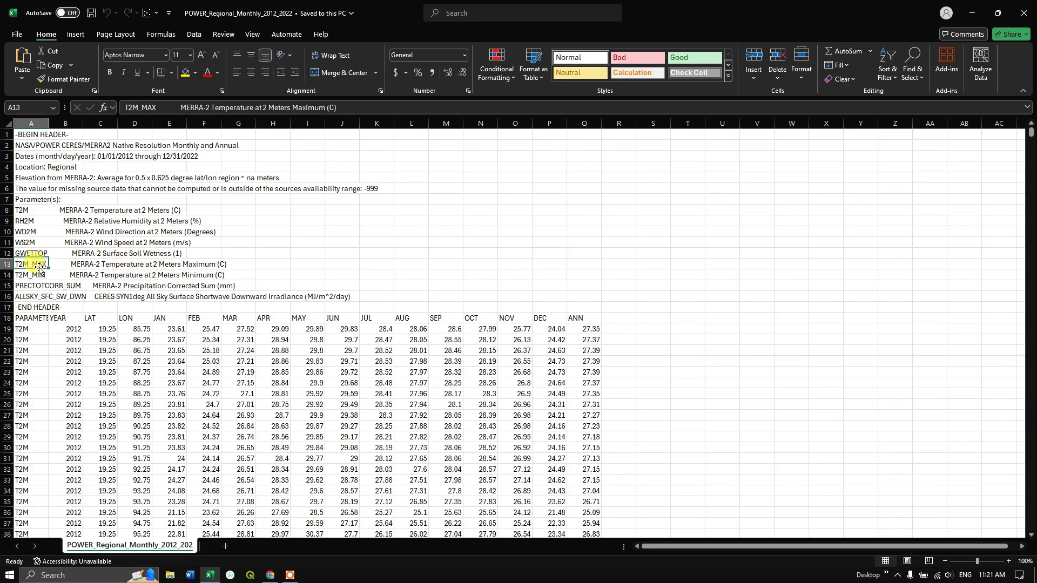
pyautogui.click(100, 263)
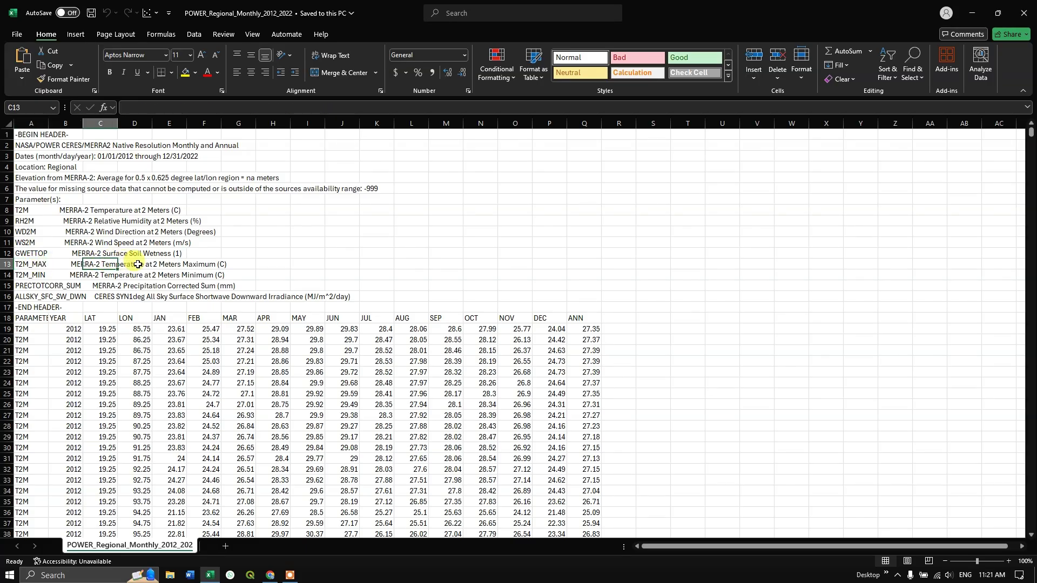
pyautogui.click(36, 275)
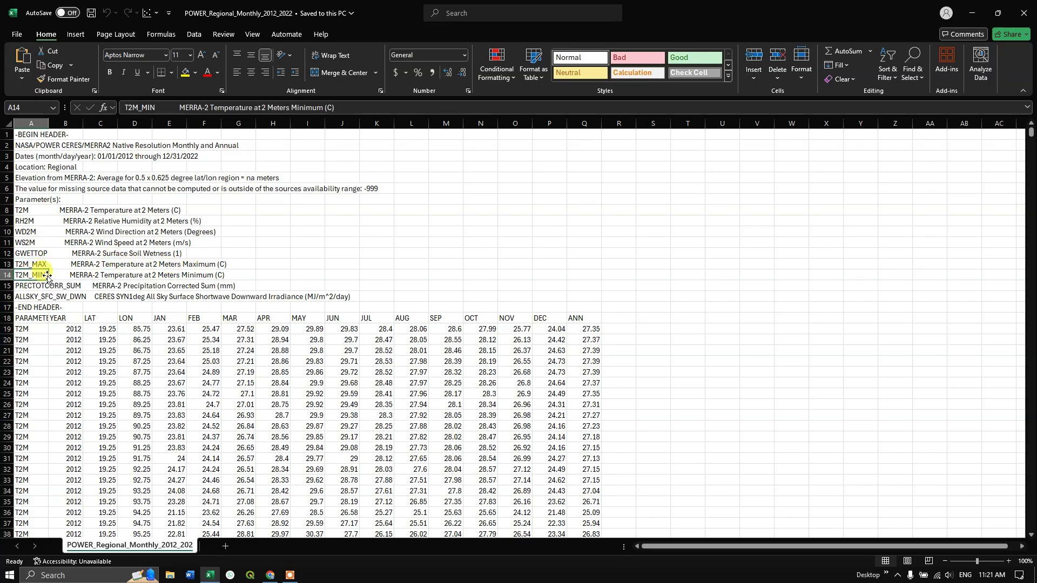
pyautogui.scroll(-2, 124, 270)
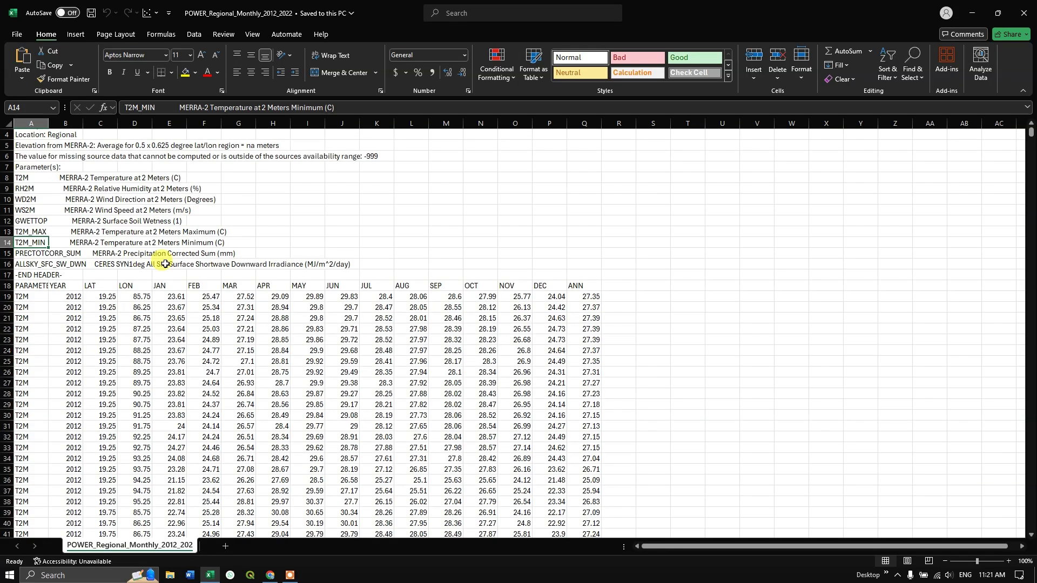
pyautogui.scroll(-1, 351, 267)
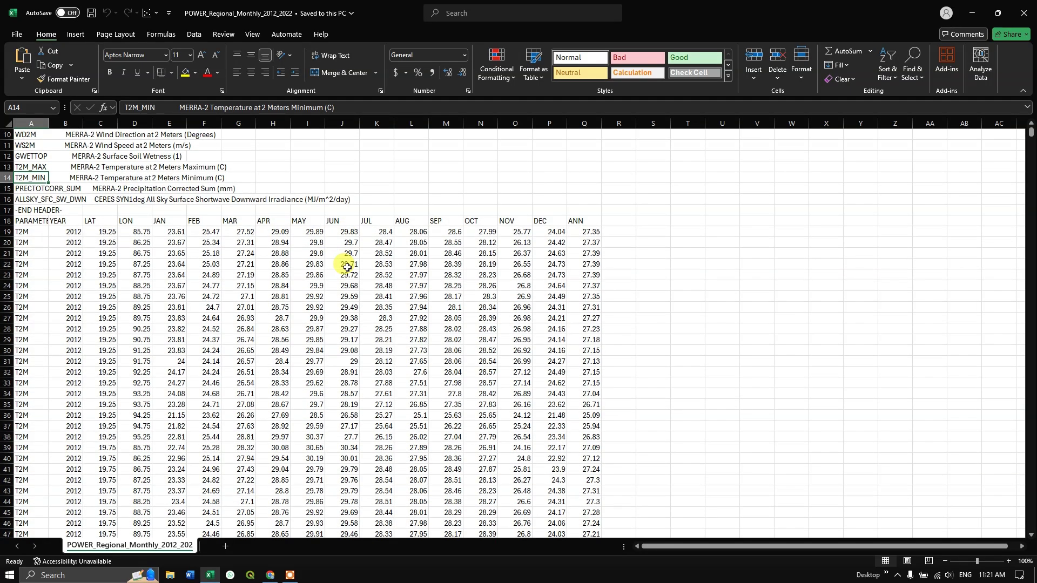
pyautogui.scroll(3, 345, 268)
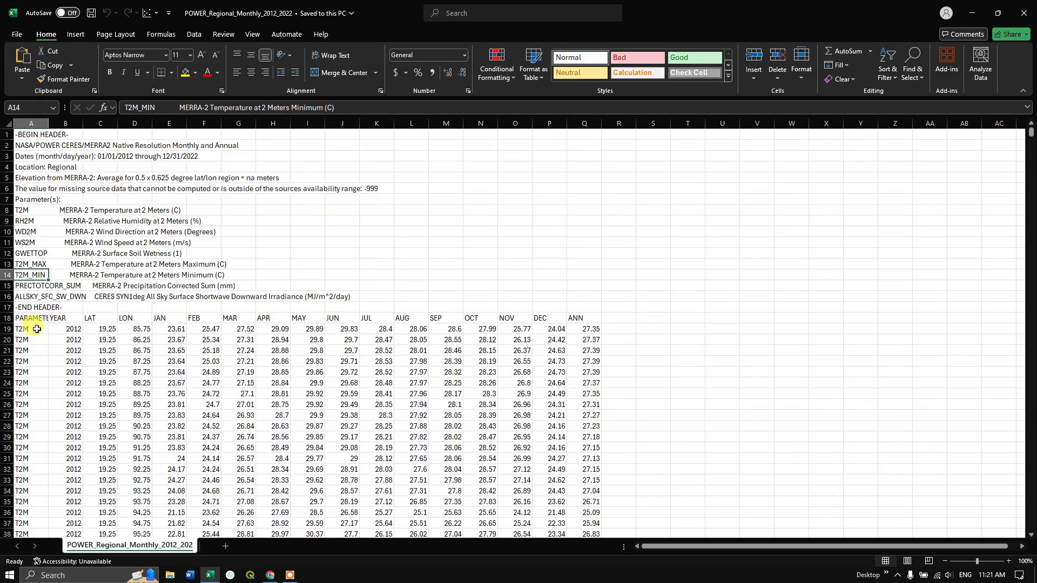
pyautogui.click(37, 329)
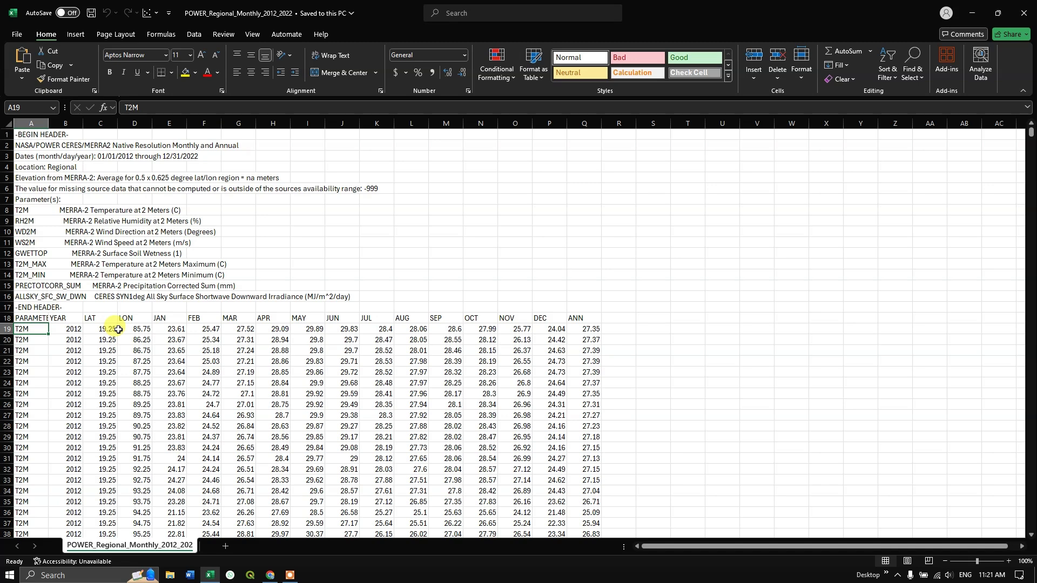
pyautogui.click(174, 329)
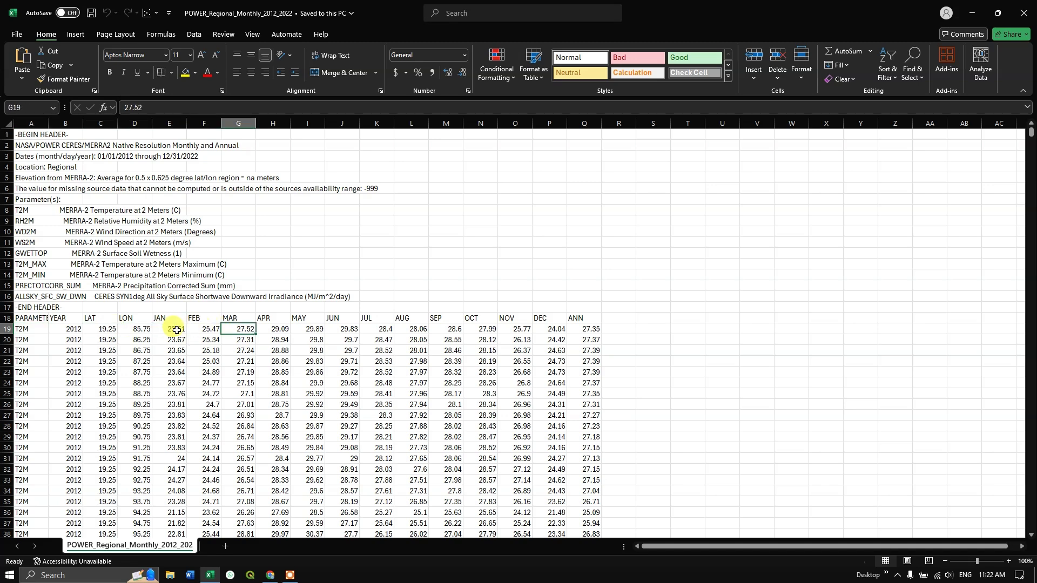
pyautogui.click(210, 329)
pyautogui.click(242, 329)
pyautogui.click(277, 329)
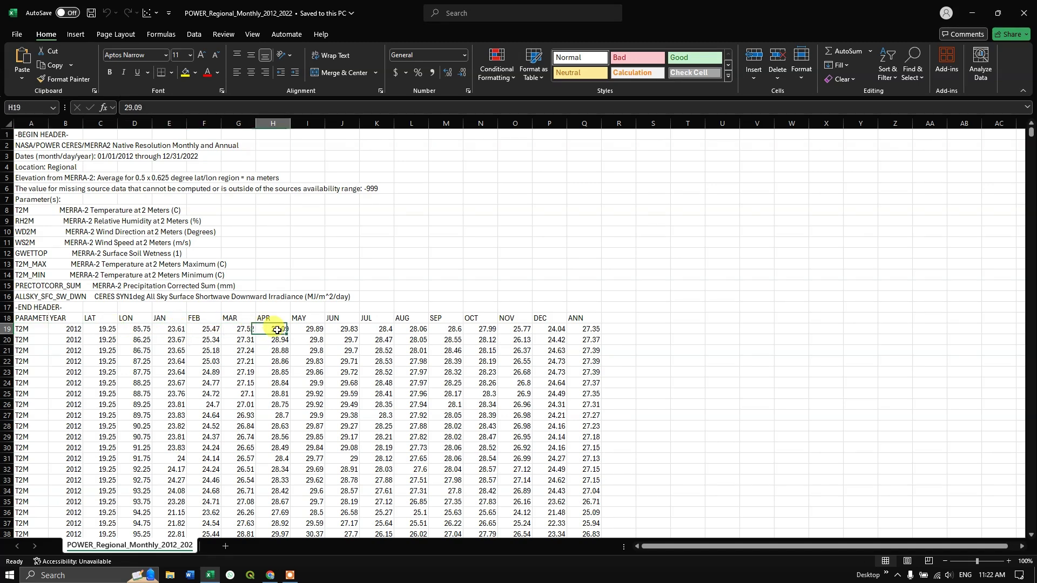
pyautogui.click(475, 329)
pyautogui.click(581, 329)
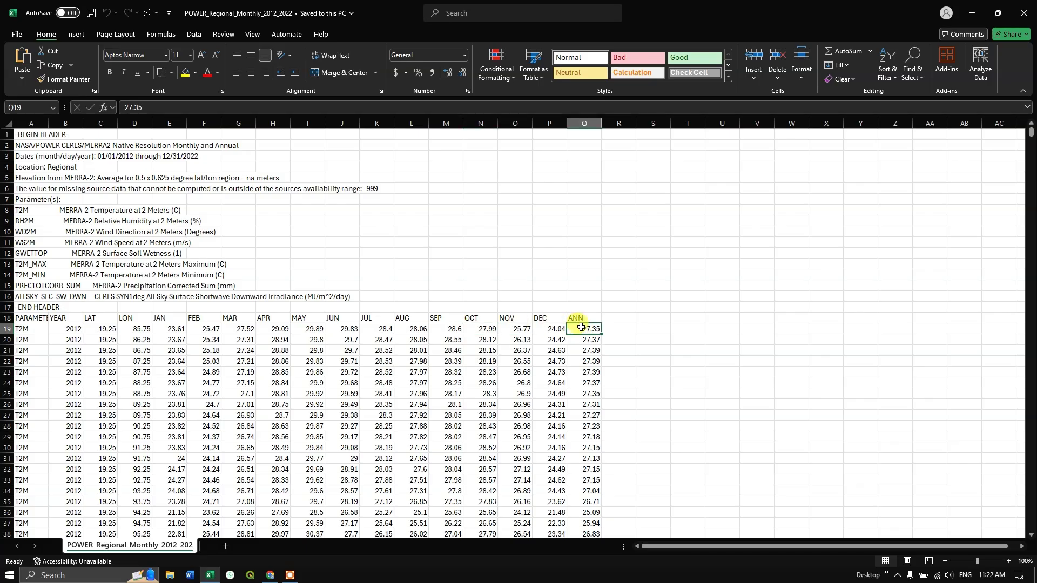
pyautogui.scroll(-20, 378, 351)
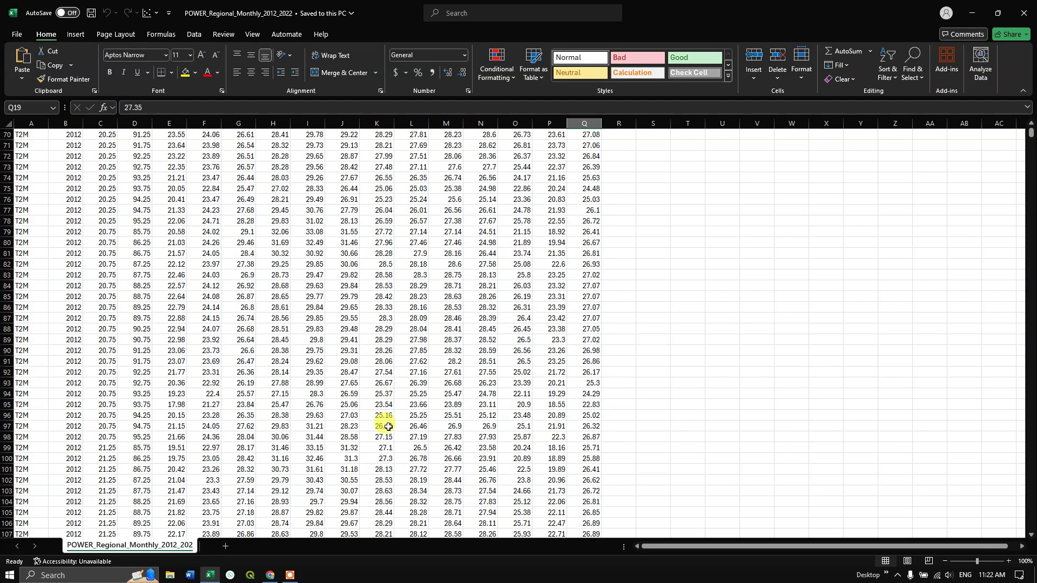
pyautogui.scroll(-20, 386, 443)
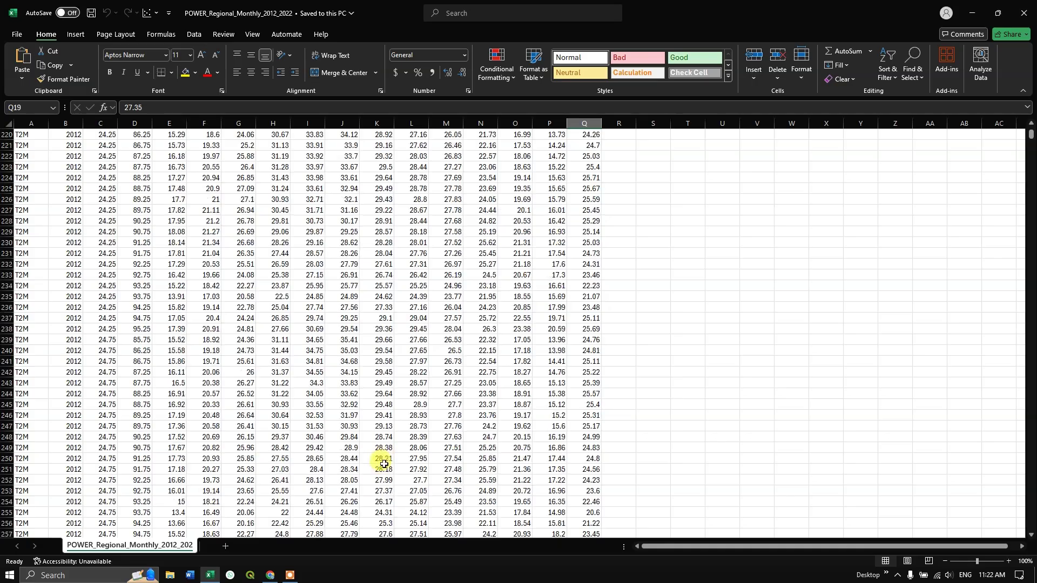
pyautogui.scroll(-20, 384, 463)
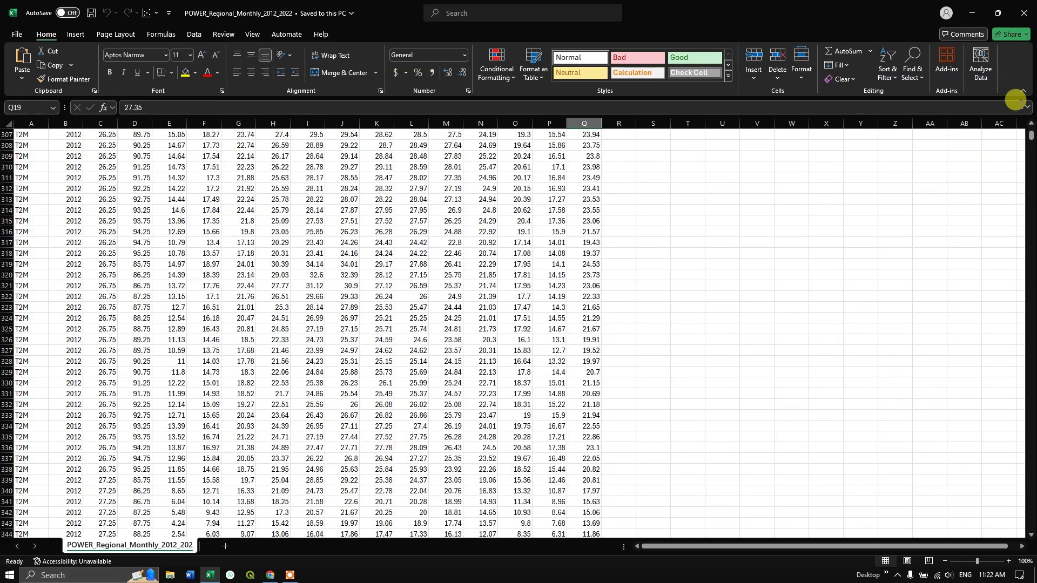
pyautogui.moveTo(1032, 137); pyautogui.dragTo(1030, 172)
pyautogui.scroll(-20, 342, 273)
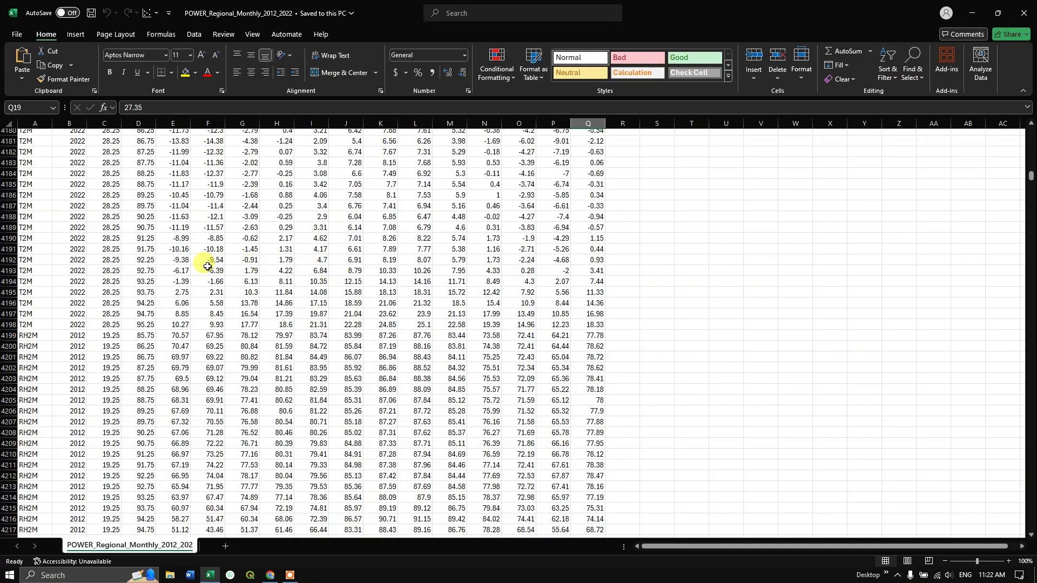
pyautogui.click(42, 327)
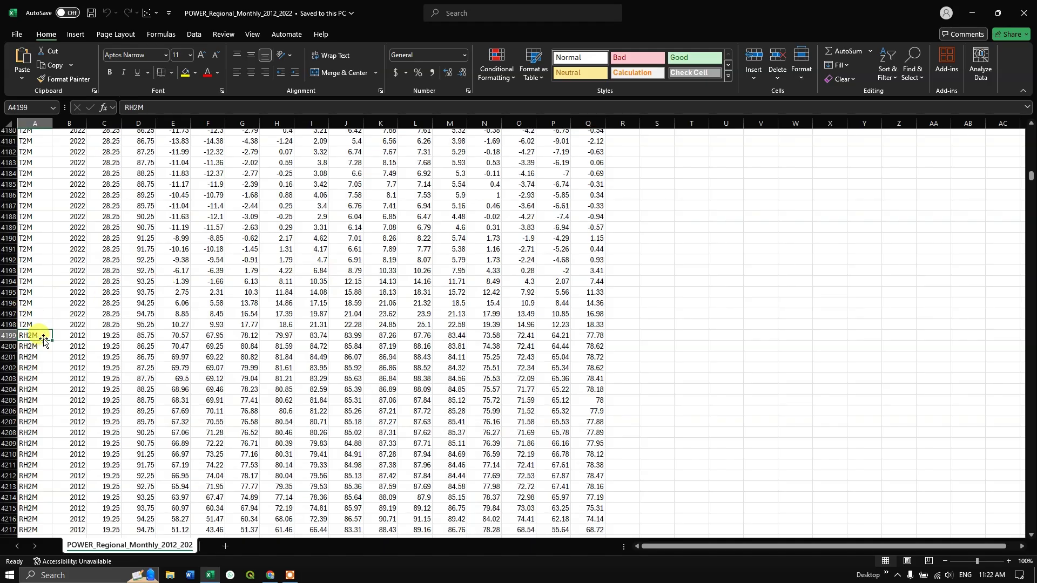
pyautogui.scroll(-20, 144, 326)
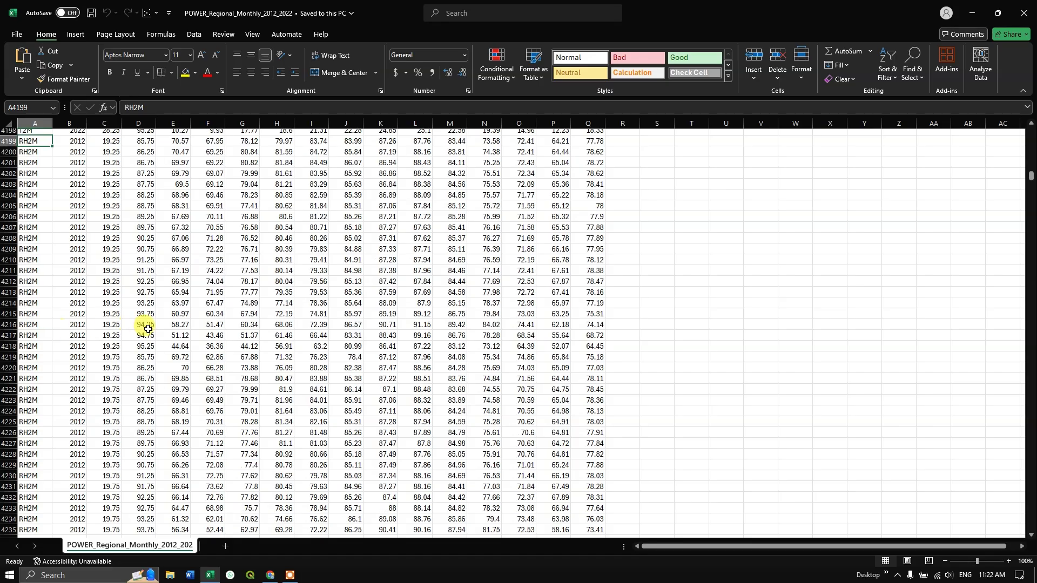
pyautogui.scroll(-7, 174, 339)
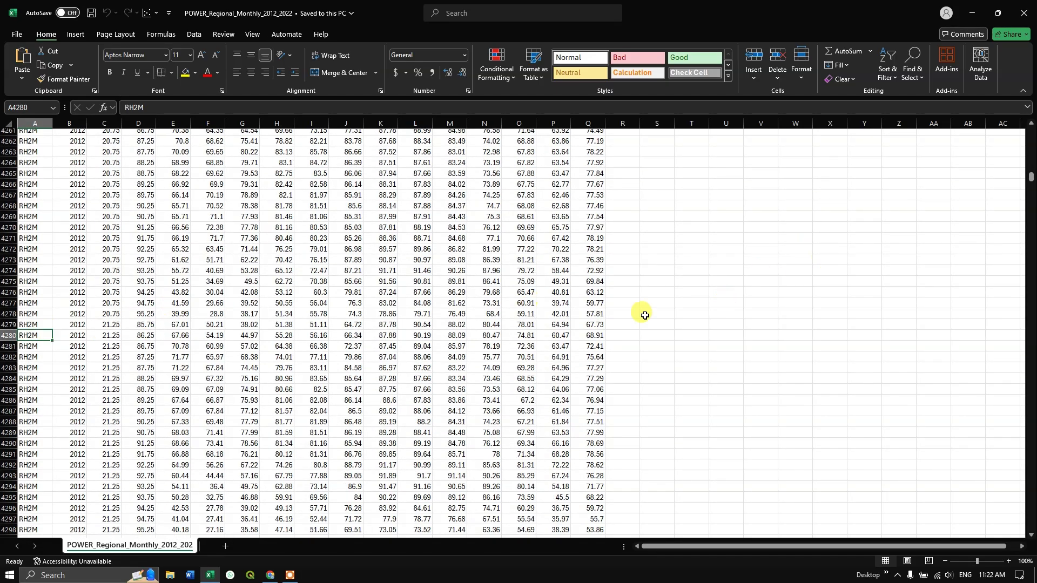
pyautogui.scroll(-2, 445, 315)
pyautogui.scroll(-20, 445, 315)
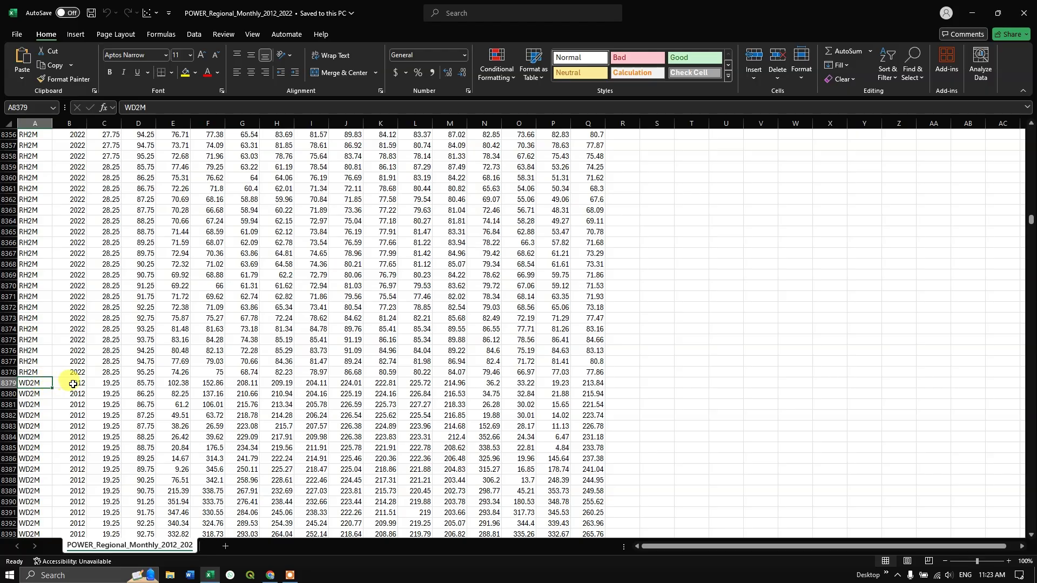
pyautogui.click(76, 383)
pyautogui.click(106, 383)
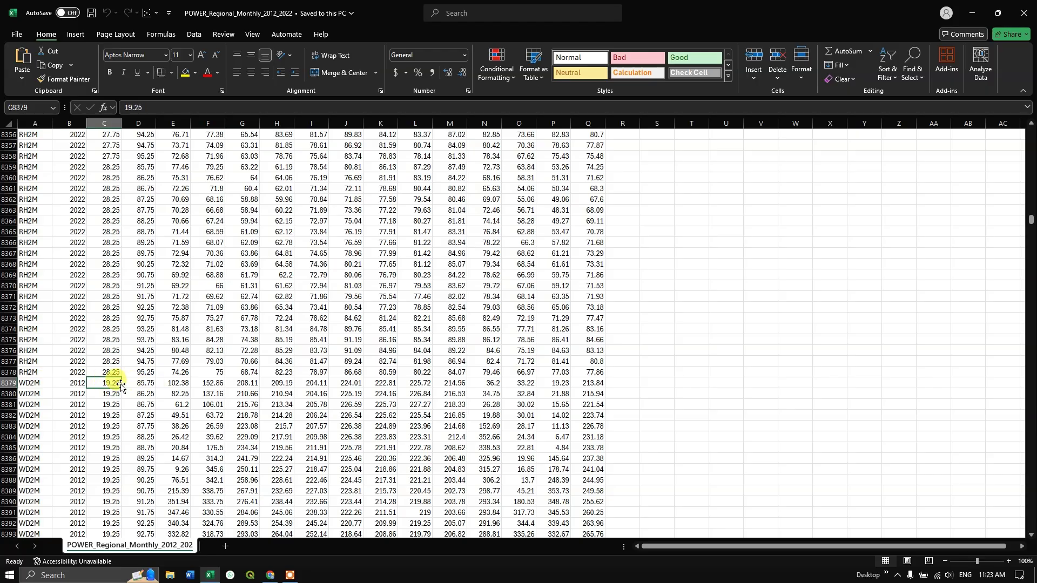
pyautogui.moveTo(141, 381); pyautogui.dragTo(580, 379)
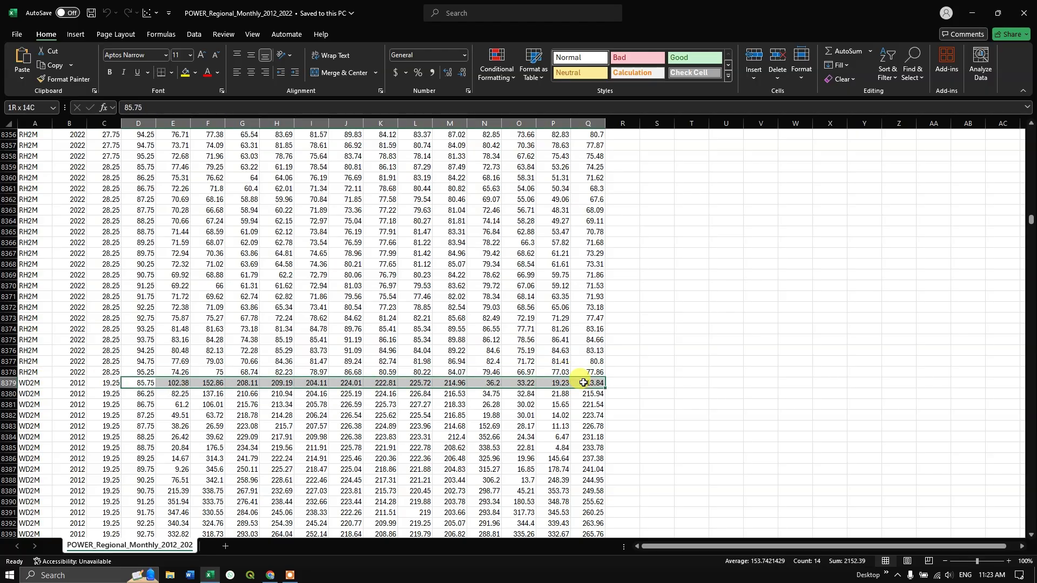
pyautogui.press('Down')
pyautogui.press('Down')
pyautogui.click(152, 384)
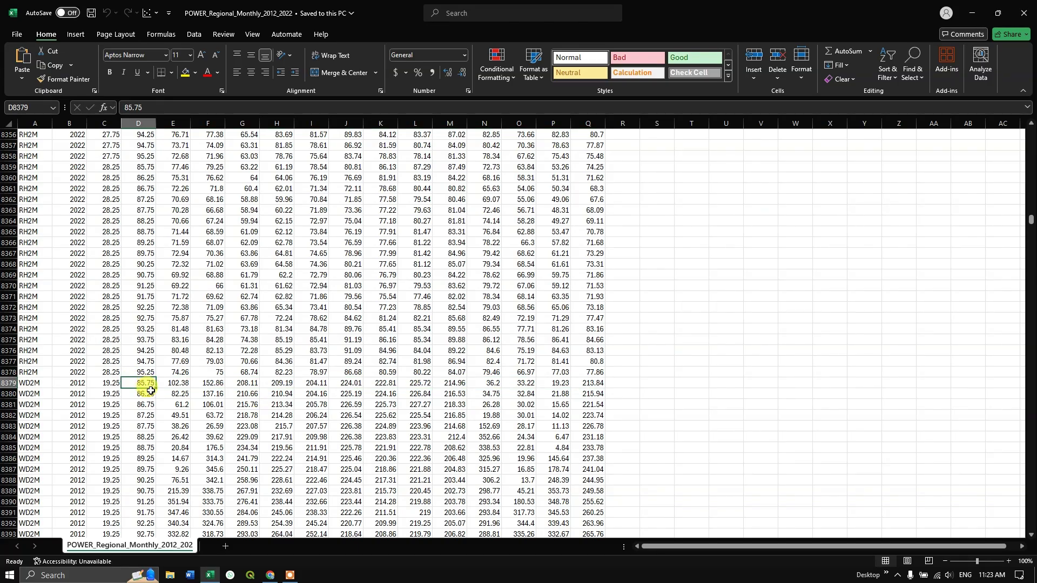
pyautogui.click(178, 384)
pyautogui.moveTo(104, 381); pyautogui.dragTo(318, 384)
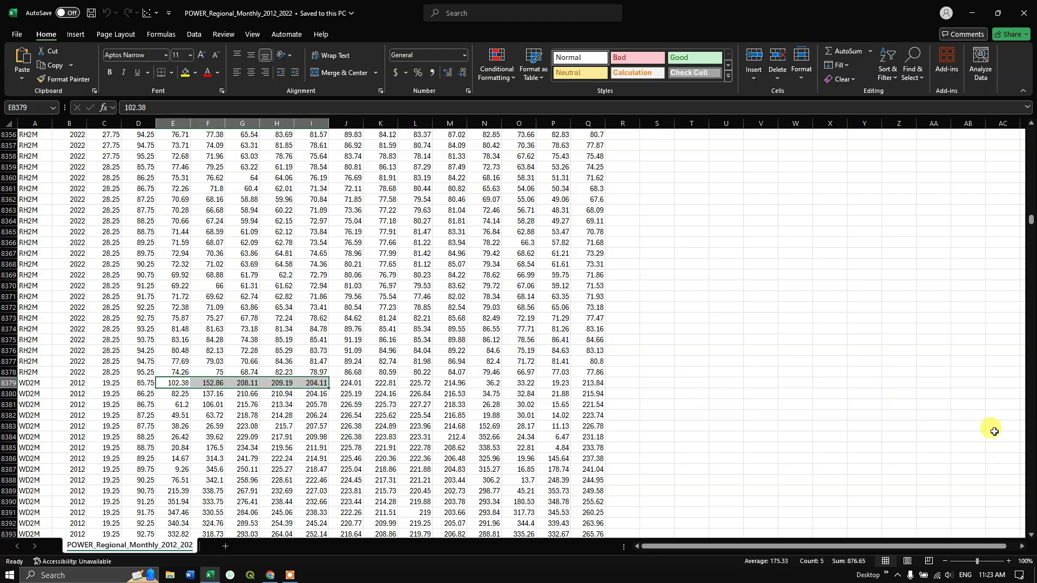
pyautogui.moveTo(1032, 221); pyautogui.dragTo(1031, 132)
# Inspect the LAT, LON and monthly value cells in the CSV spreadsheet.
pyautogui.click(278, 393)
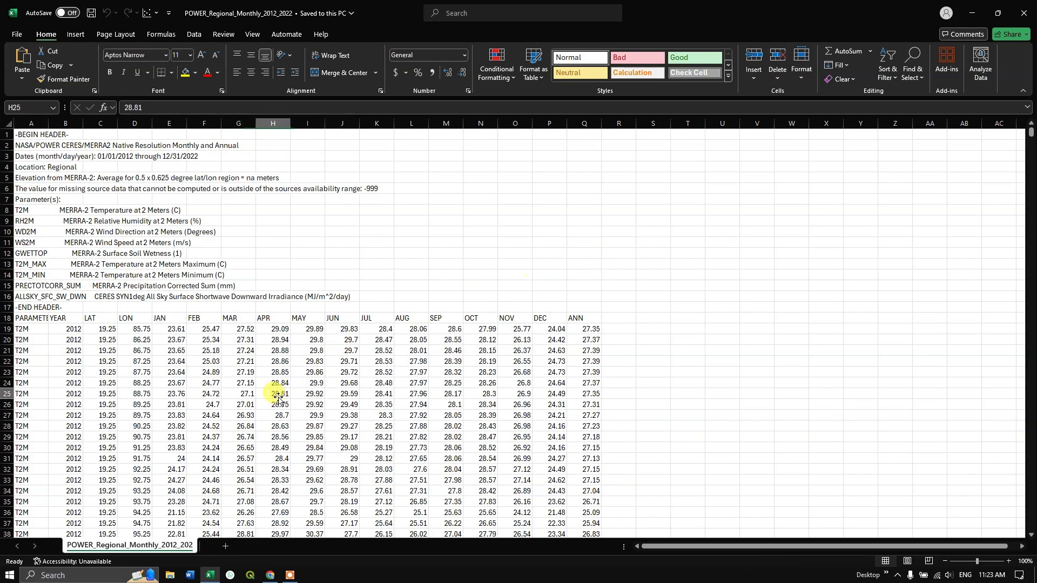
pyautogui.scroll(-3, 260, 361)
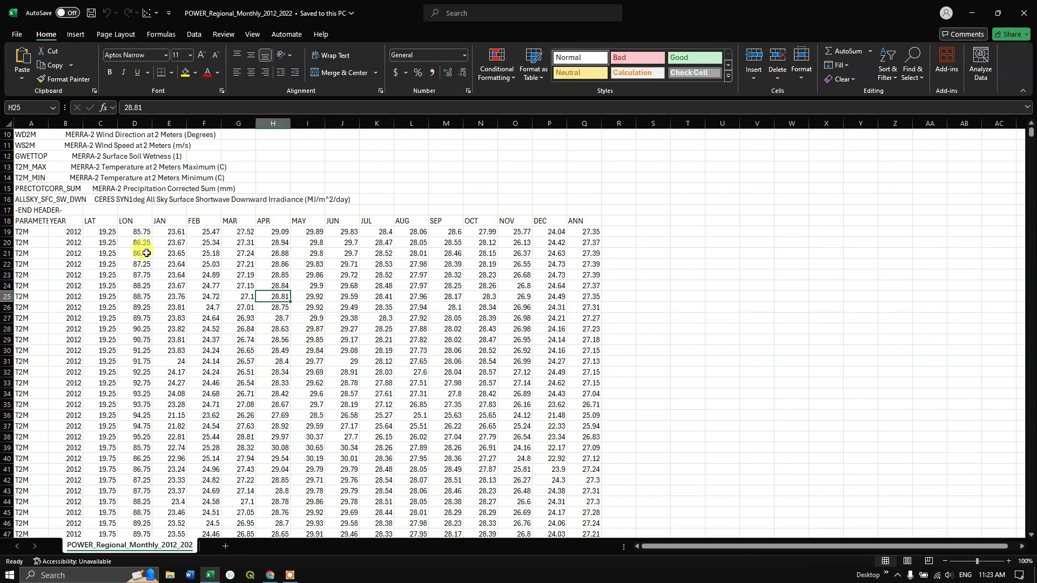
pyautogui.click(143, 252)
pyautogui.click(146, 305)
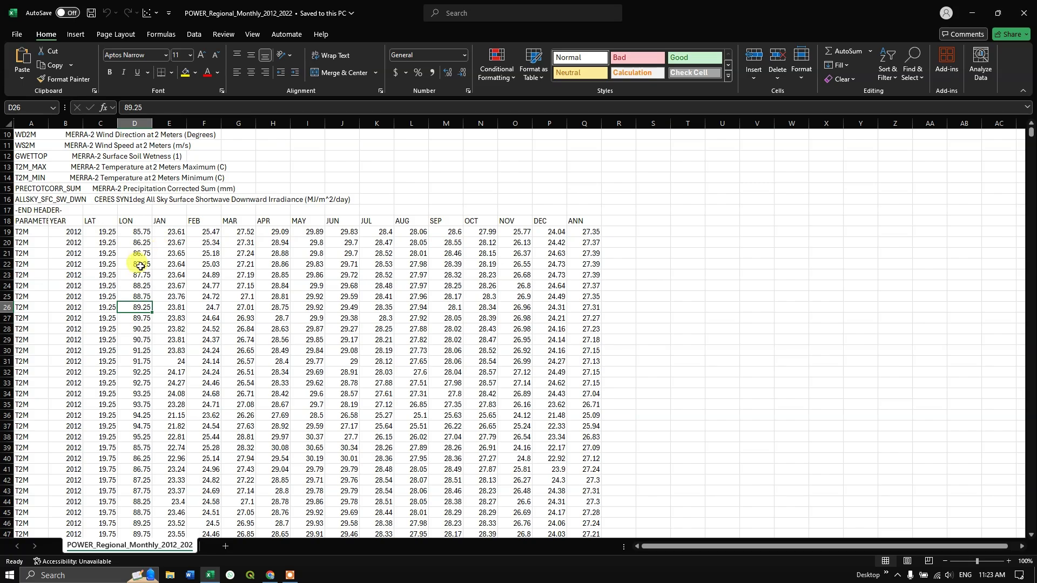
pyautogui.moveTo(112, 233); pyautogui.dragTo(132, 344)
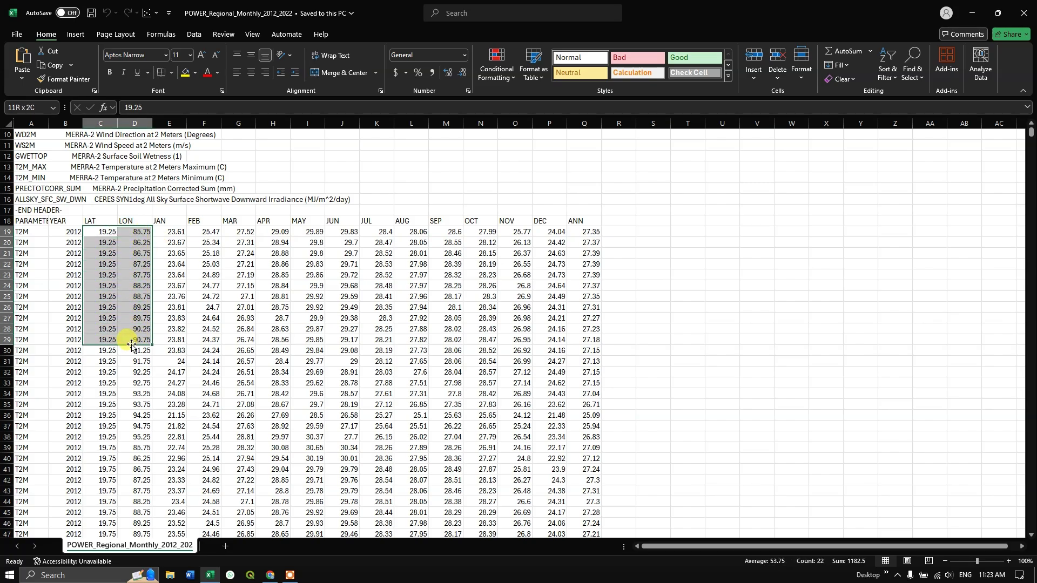
pyautogui.click(246, 264)
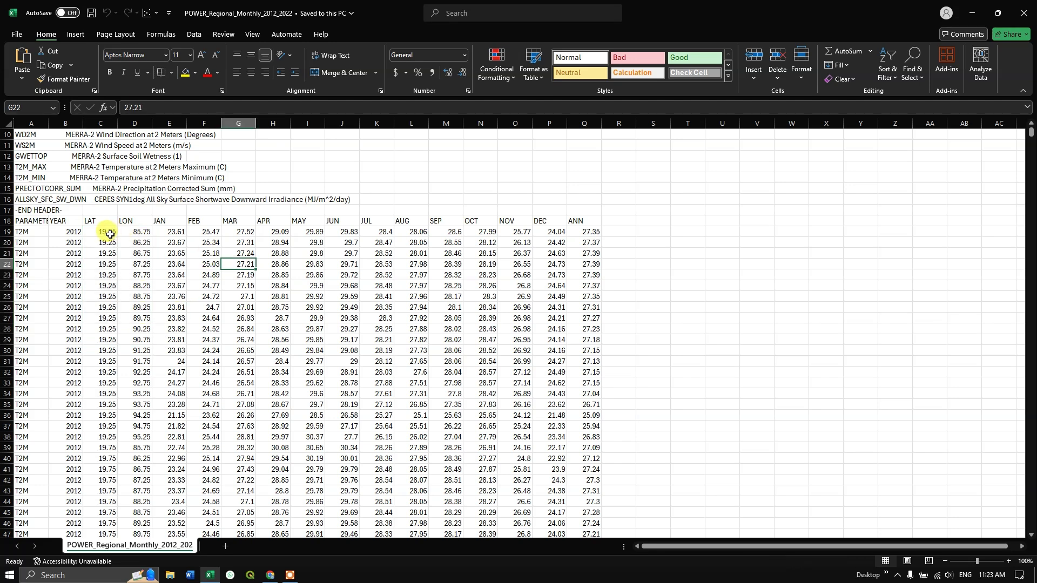
pyautogui.moveTo(107, 233); pyautogui.dragTo(134, 320)
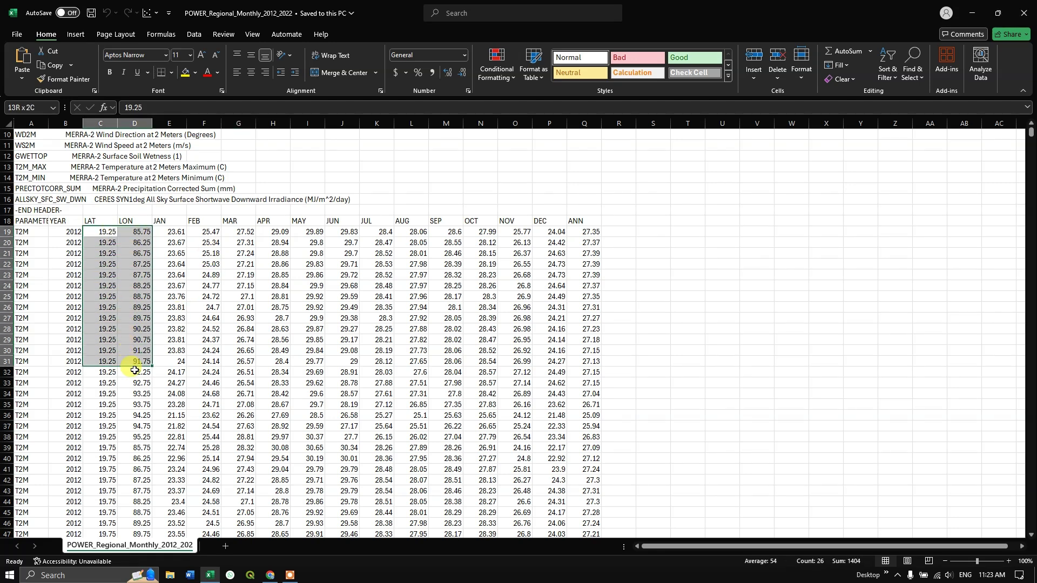
pyautogui.moveTo(173, 233); pyautogui.dragTo(584, 376)
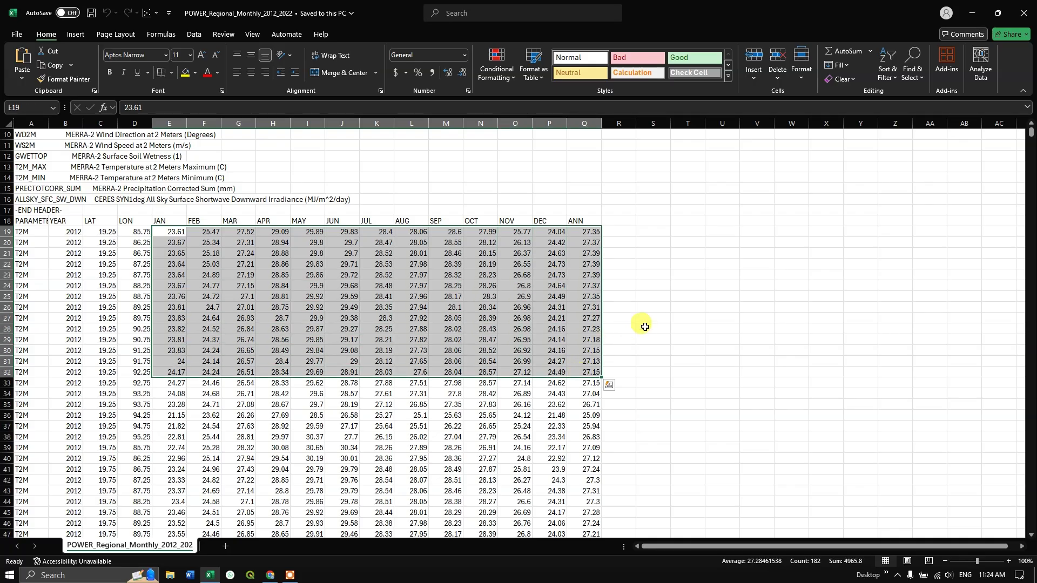
pyautogui.click(653, 328)
pyautogui.click(458, 404)
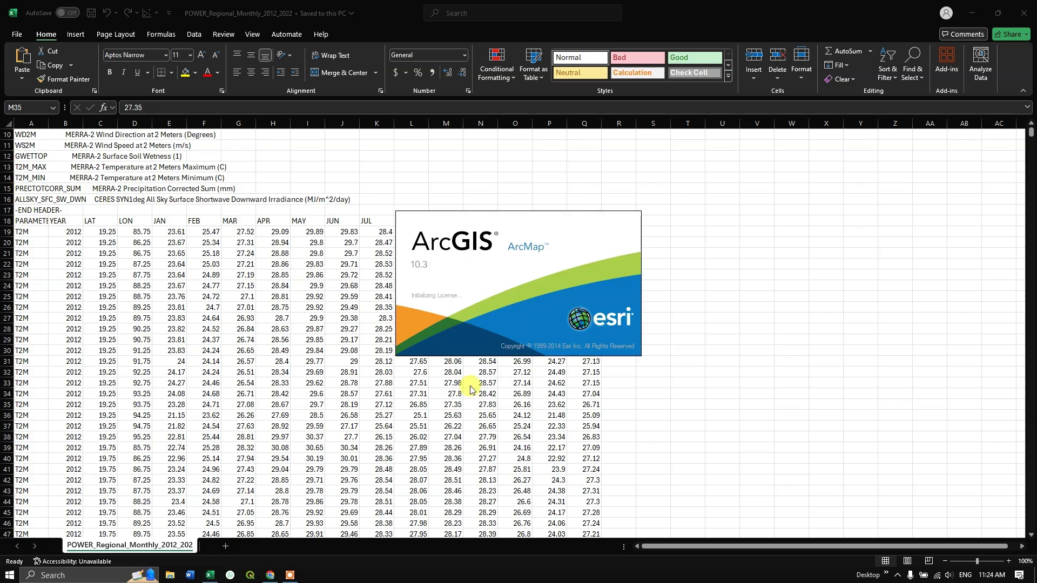
# Reveal the downloaded NetCDF file in its folder and switch to the empty ArcMap window.
pyautogui.click(270, 576)
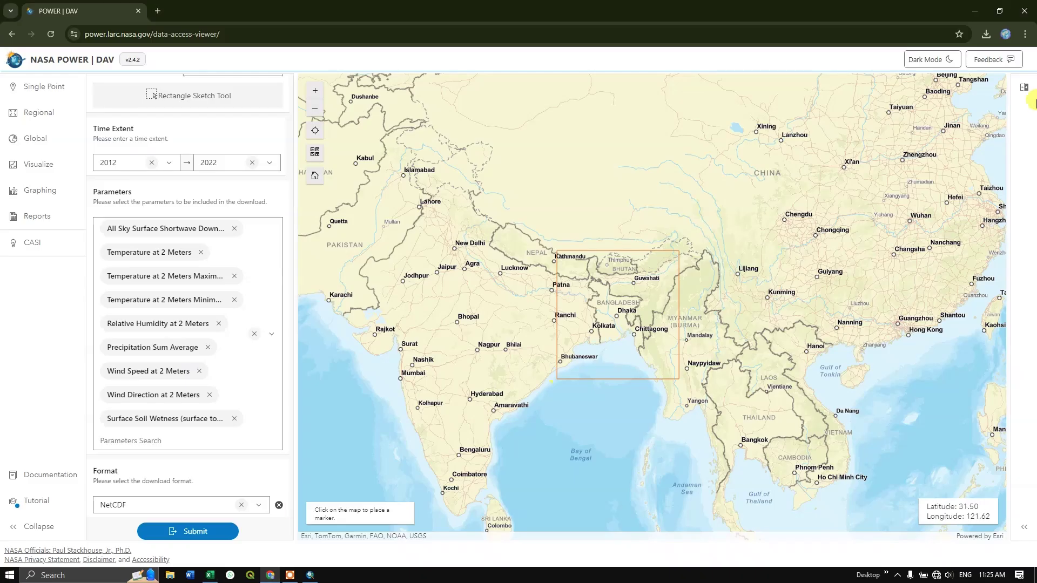
pyautogui.click(986, 32)
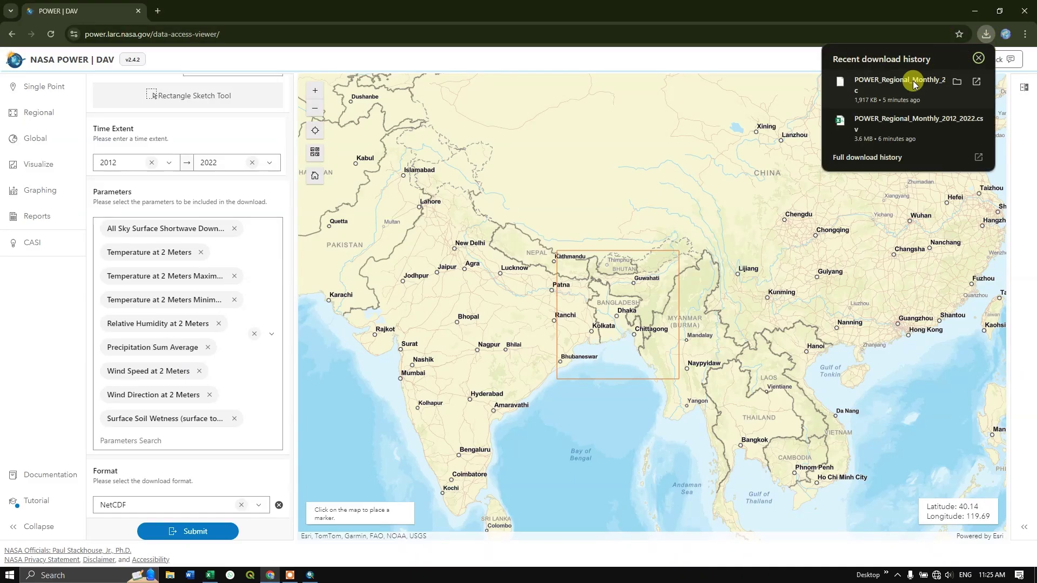
pyautogui.click(958, 83)
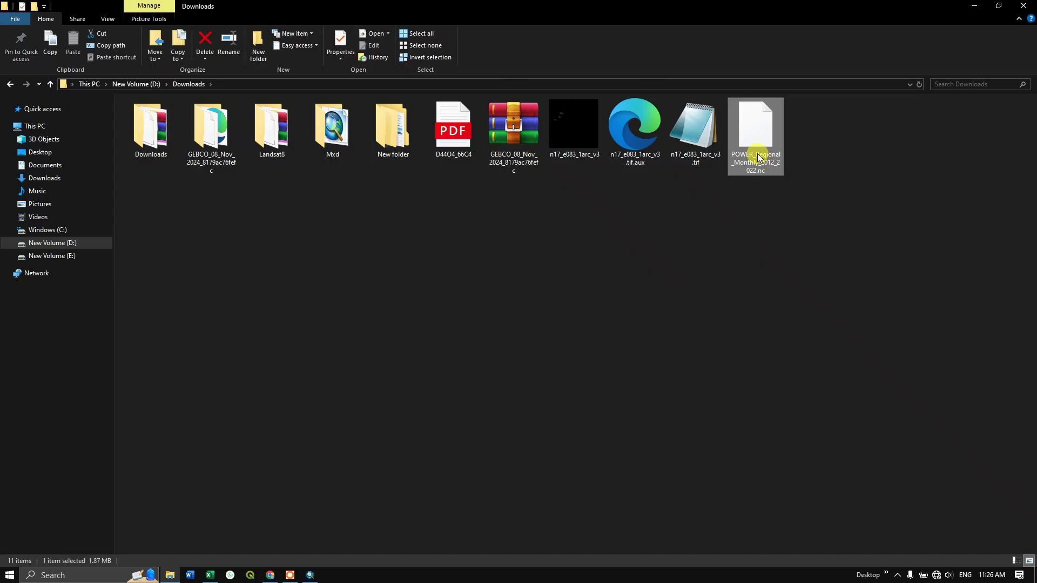
pyautogui.hotkey('alt', 'Tab')
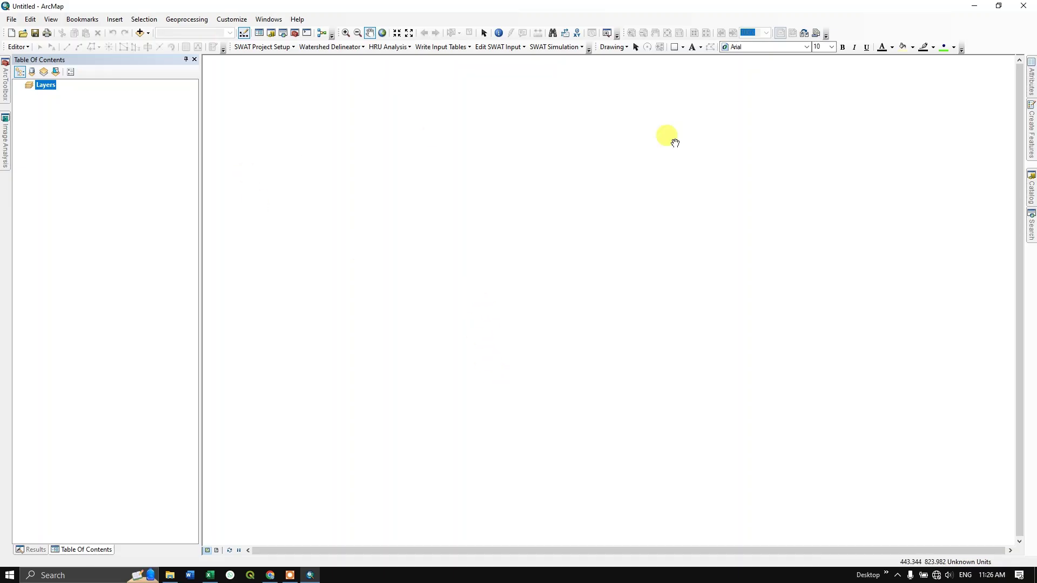
# Launch Make NetCDF Raster Layer from ArcToolbox's Multidimension Tools.
pyautogui.click(294, 33)
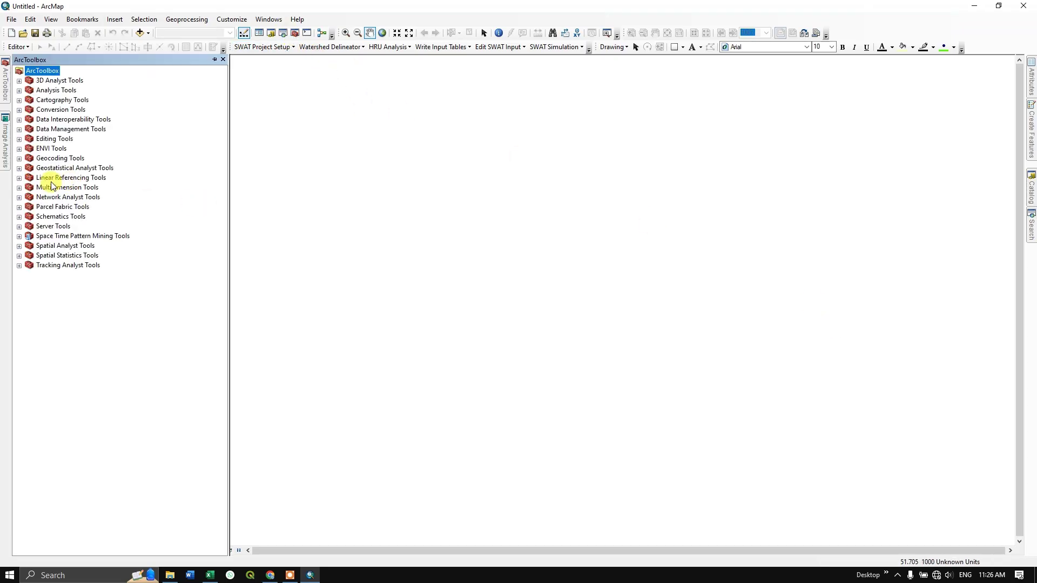
pyautogui.click(21, 189)
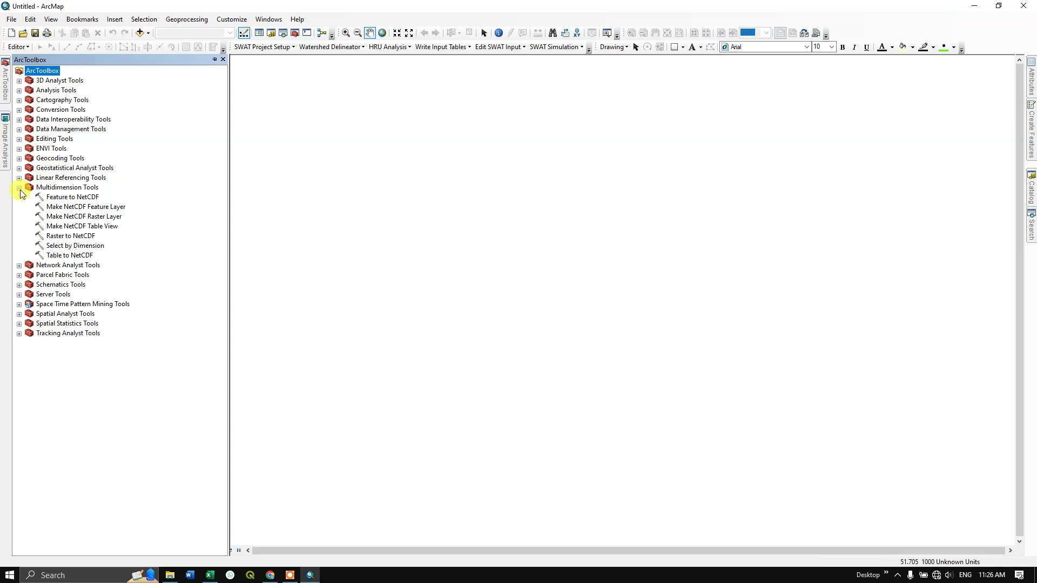
pyautogui.click(98, 219)
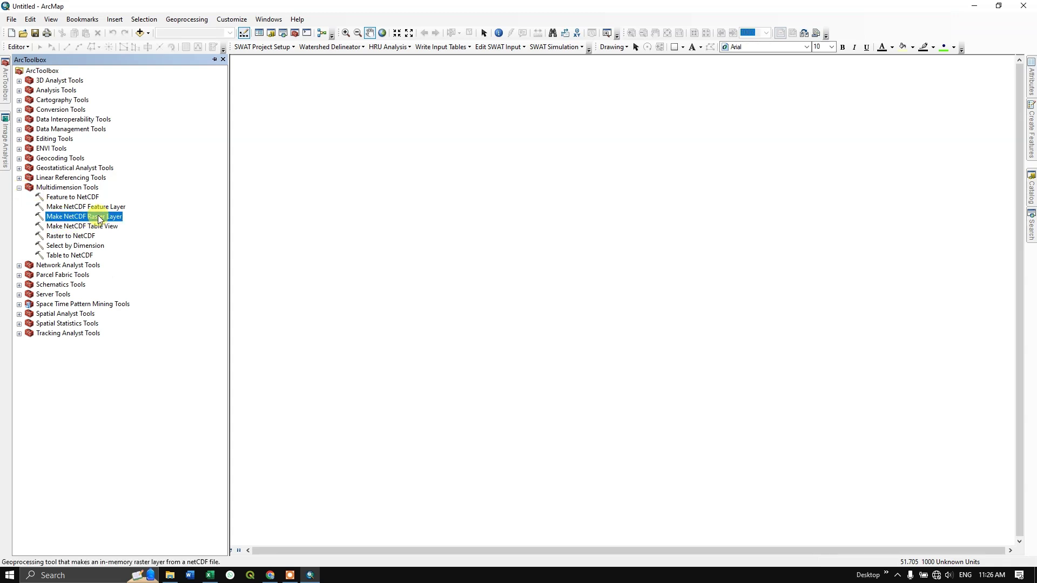
pyautogui.doubleClick(98, 216)
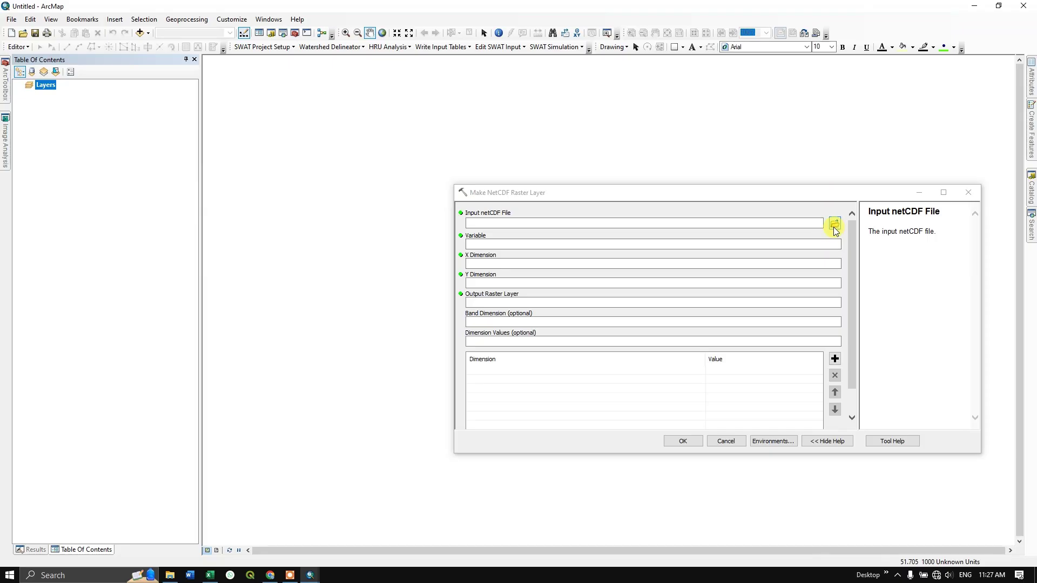
# Pick POWER_Regional_Monthly_2012_2022.nc as the tool's input NetCDF file.
pyautogui.click(834, 223)
pyautogui.scroll(-3, 756, 313)
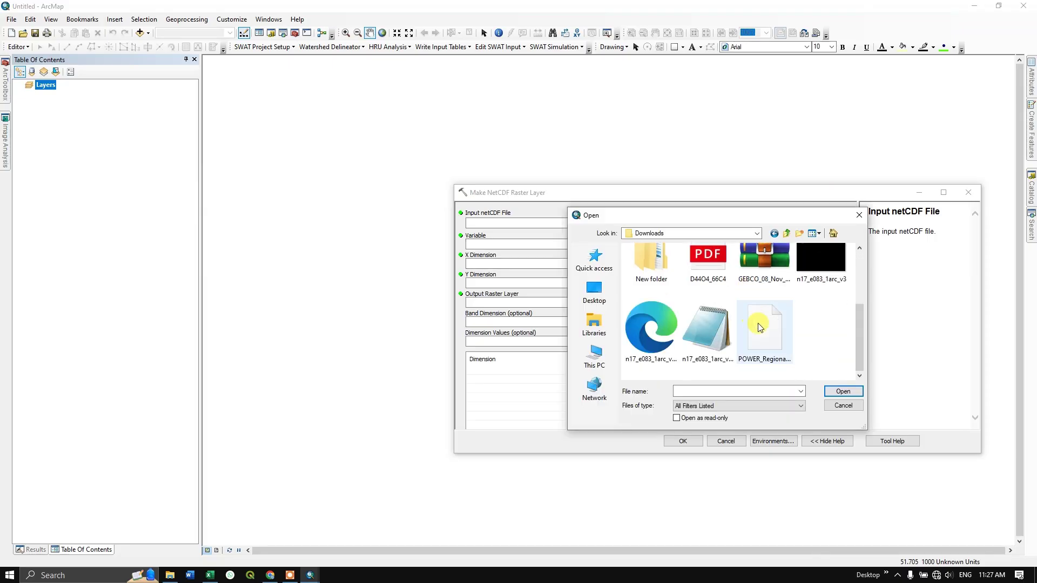
pyautogui.click(776, 340)
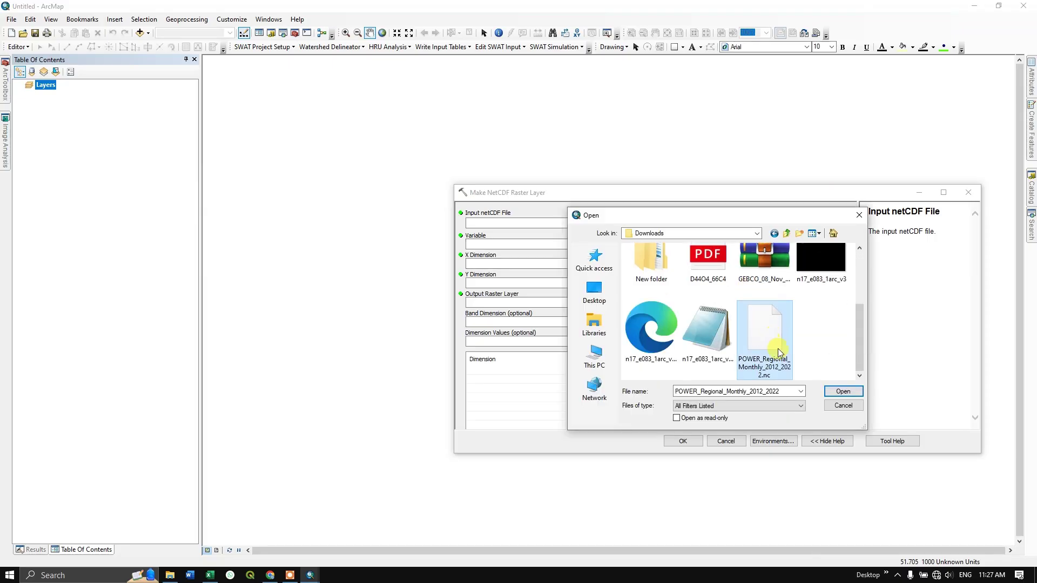
pyautogui.click(841, 396)
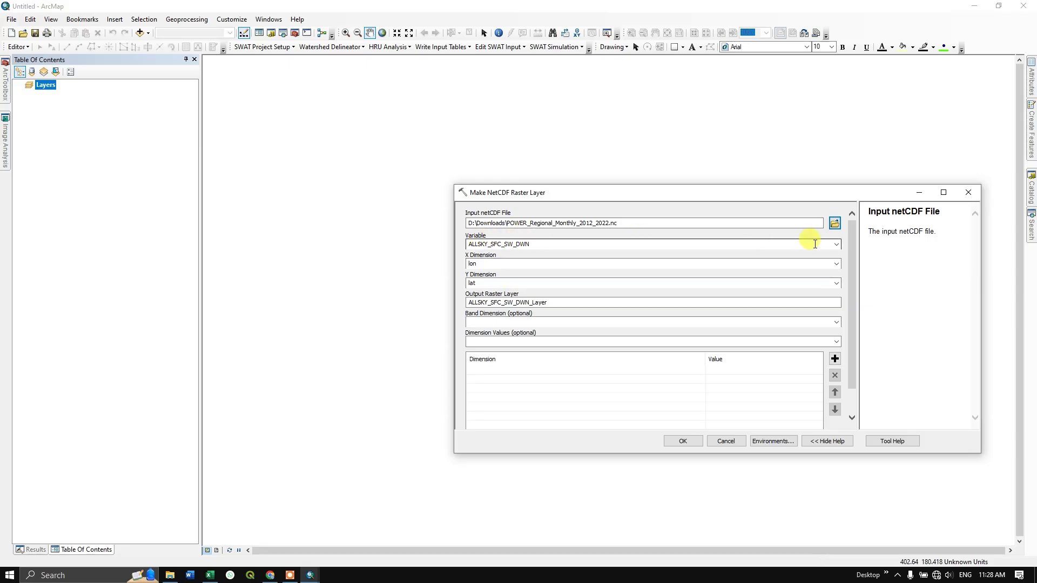
# Choose the PRECTOTCORR_SUM variable and run the tool to create PRECTOTCORR_SUM_Layer.
pyautogui.click(837, 245)
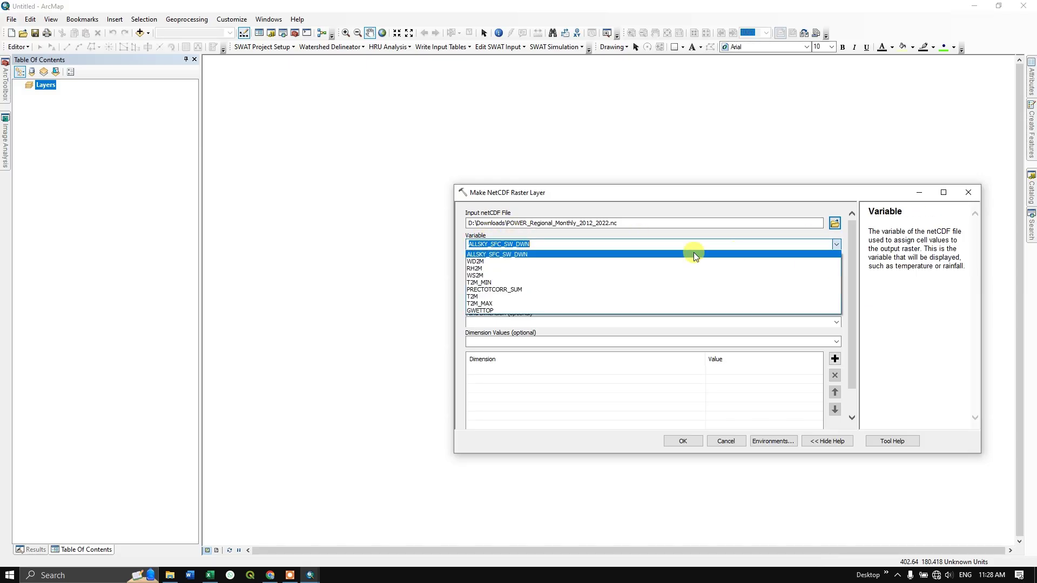
pyautogui.click(495, 290)
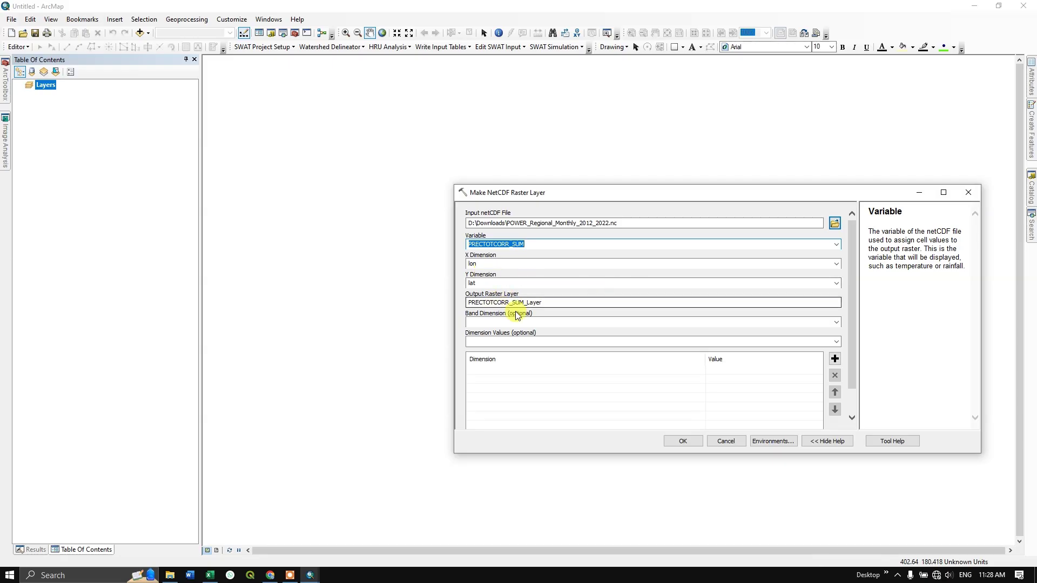
pyautogui.moveTo(852, 375); pyautogui.dragTo(856, 406)
pyautogui.click(692, 446)
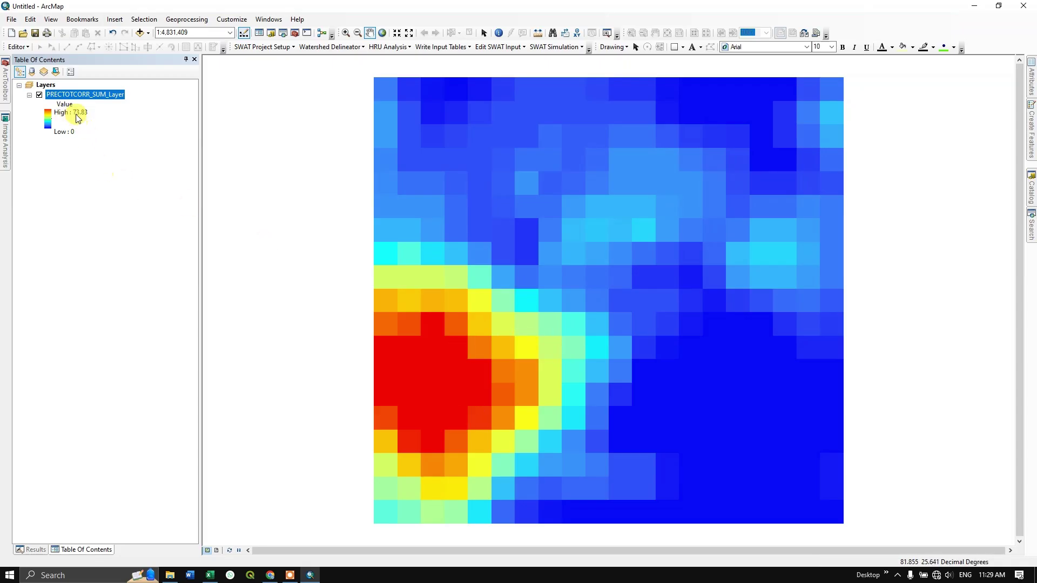
# Invert PRECTOTCORR_SUM_Layer's stretch colour ramp in its symbology properties and apply it.
pyautogui.rightClick(96, 95)
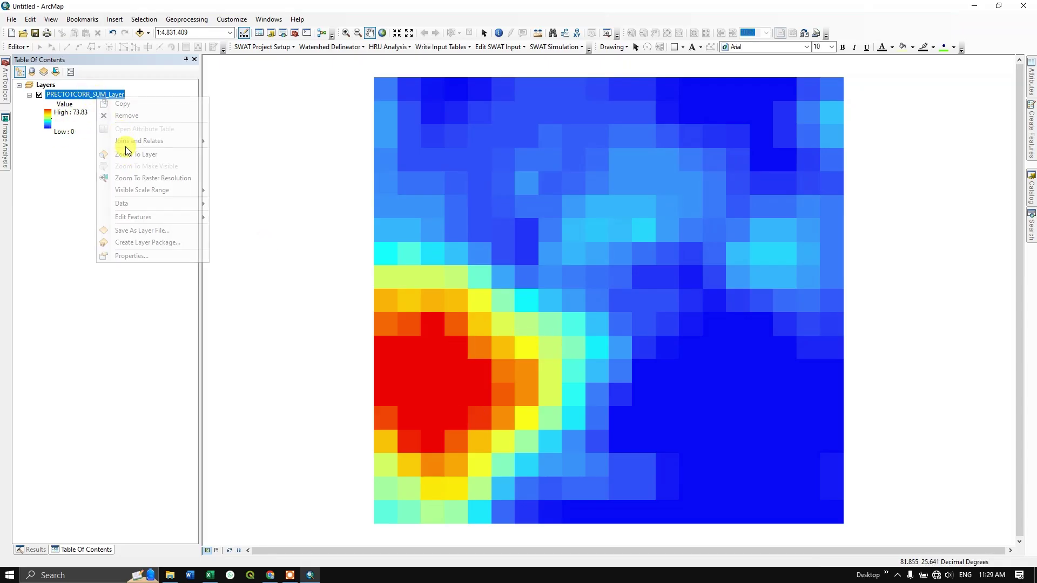
pyautogui.click(136, 254)
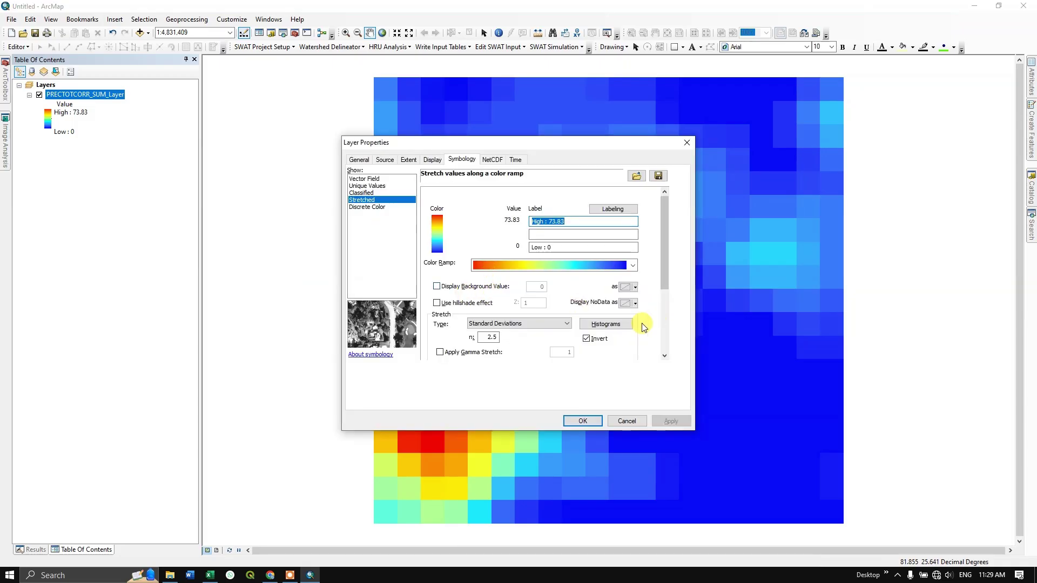
pyautogui.click(589, 340)
pyautogui.click(671, 421)
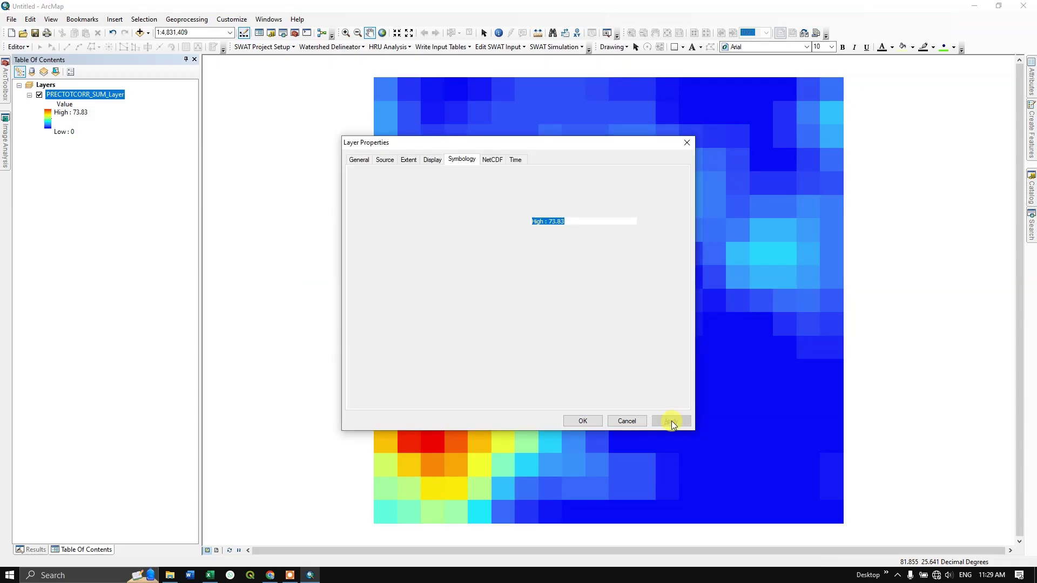
pyautogui.click(584, 421)
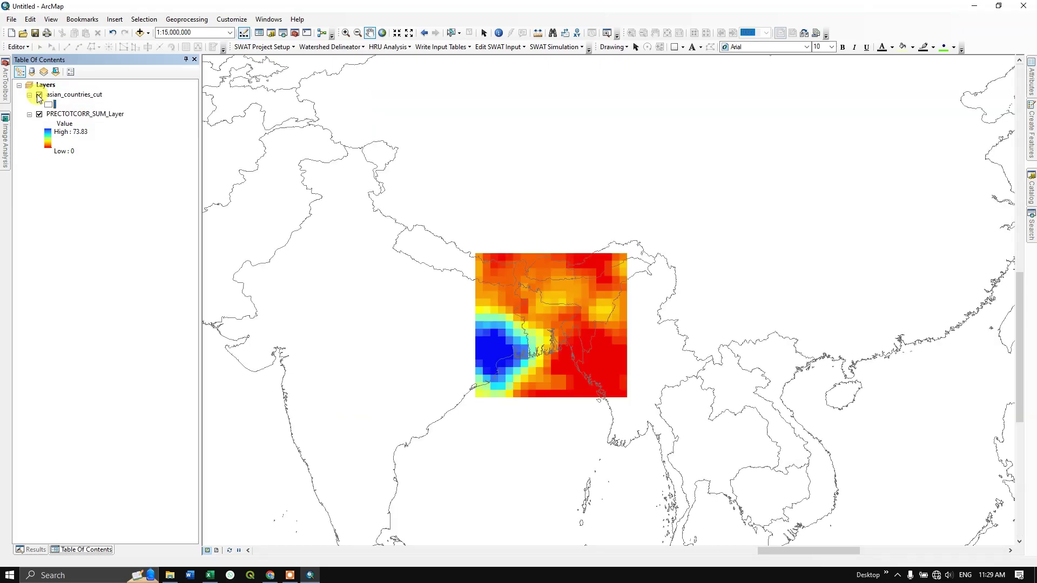
# Zoom to about 1:8,000,000 around Bangladesh with asian_countries_cut outlines over the raster.
pyautogui.scroll(4, 551, 319)
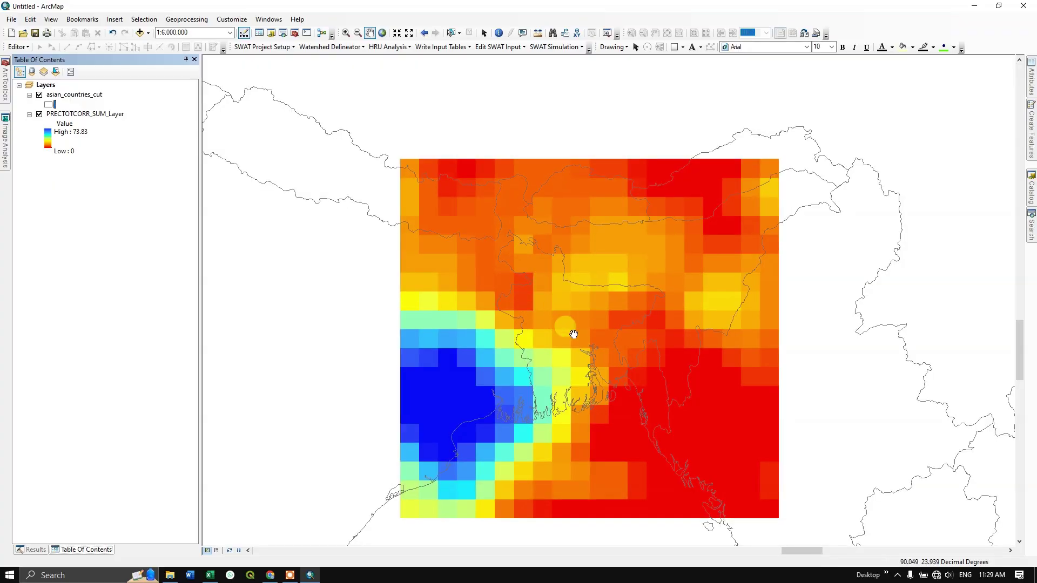
pyautogui.click(544, 308)
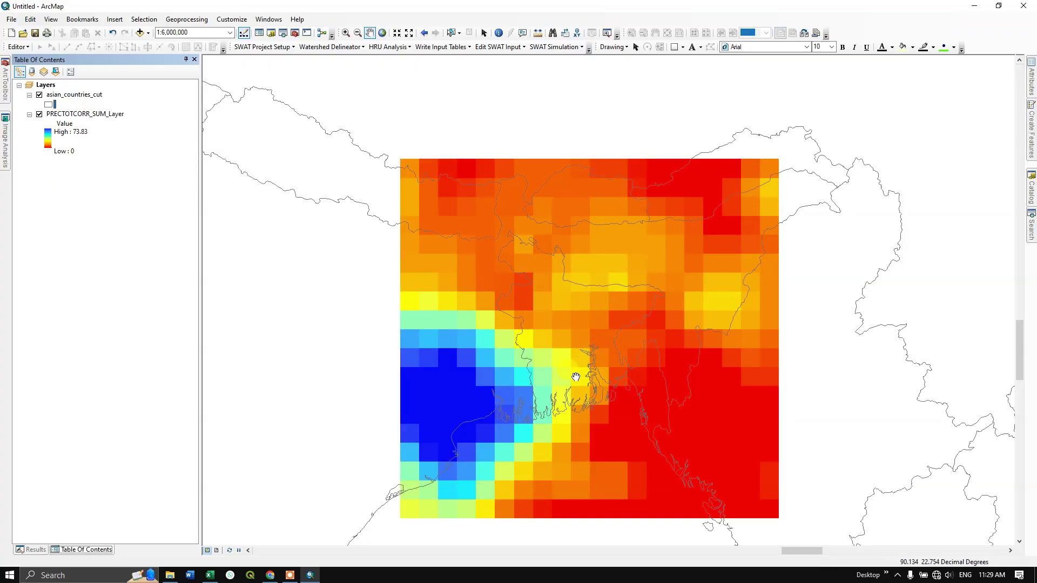
pyautogui.scroll(-1, 576, 353)
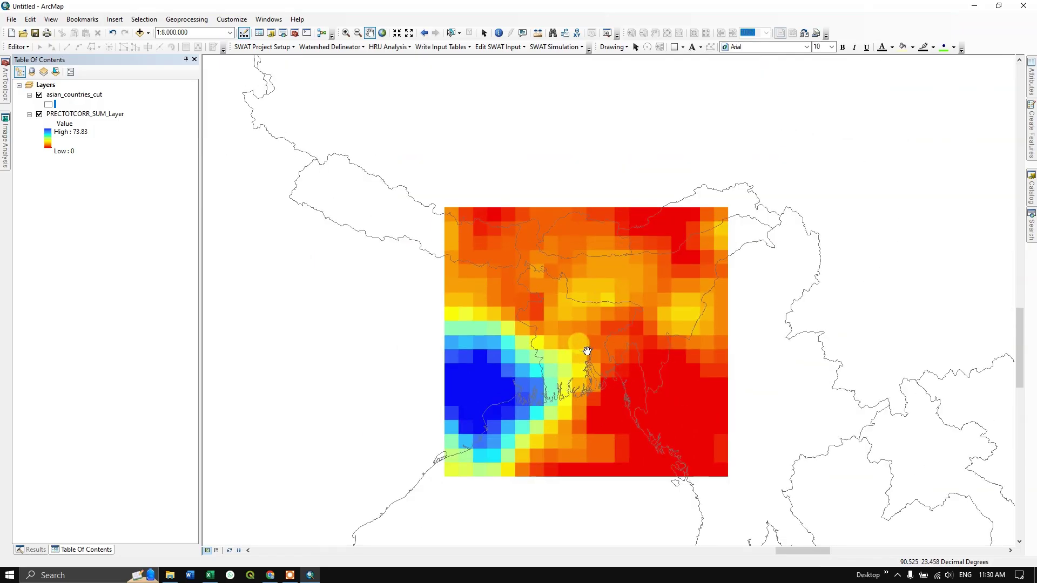
# Minimize ArcMap and scroll the GIS Educator channel page down to its Videos row.
pyautogui.click(975, 5)
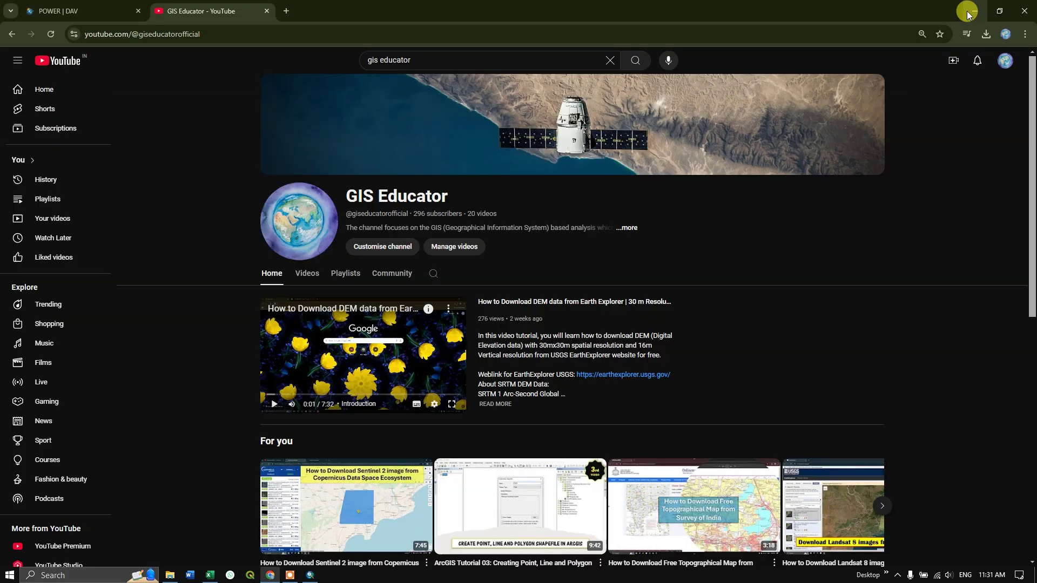
pyautogui.scroll(-2, 669, 305)
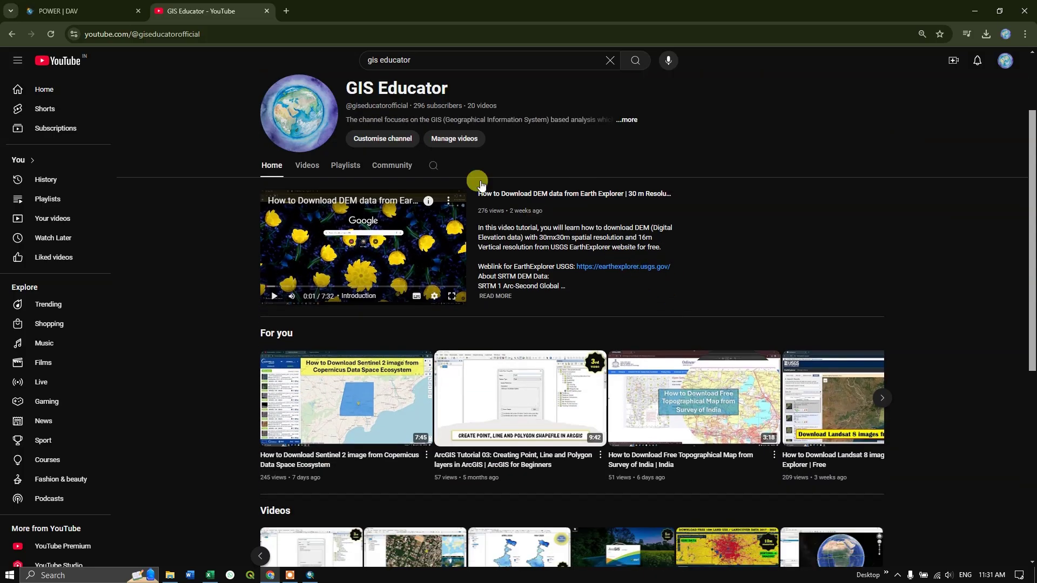
pyautogui.scroll(-2, 739, 281)
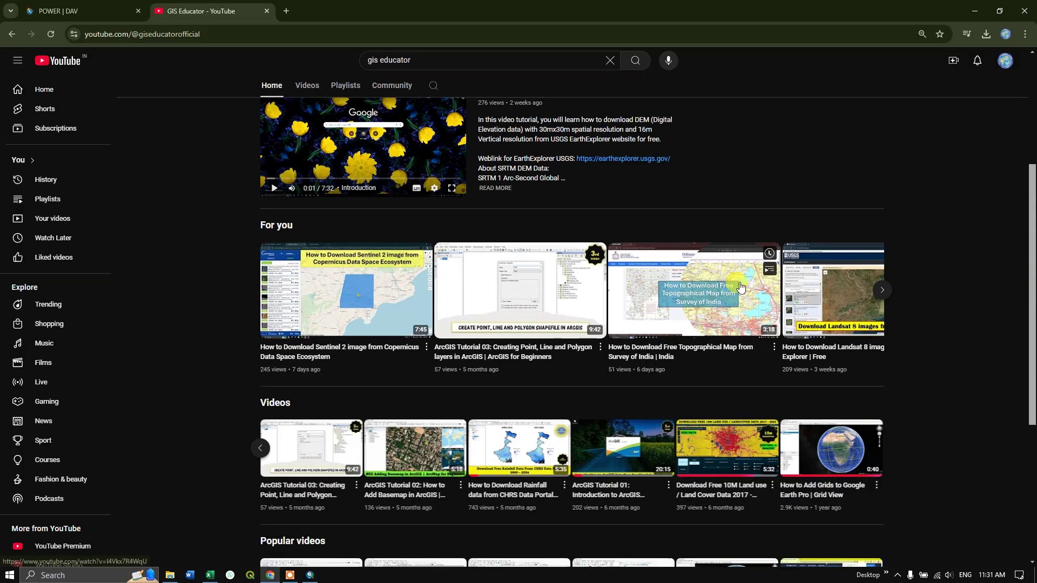